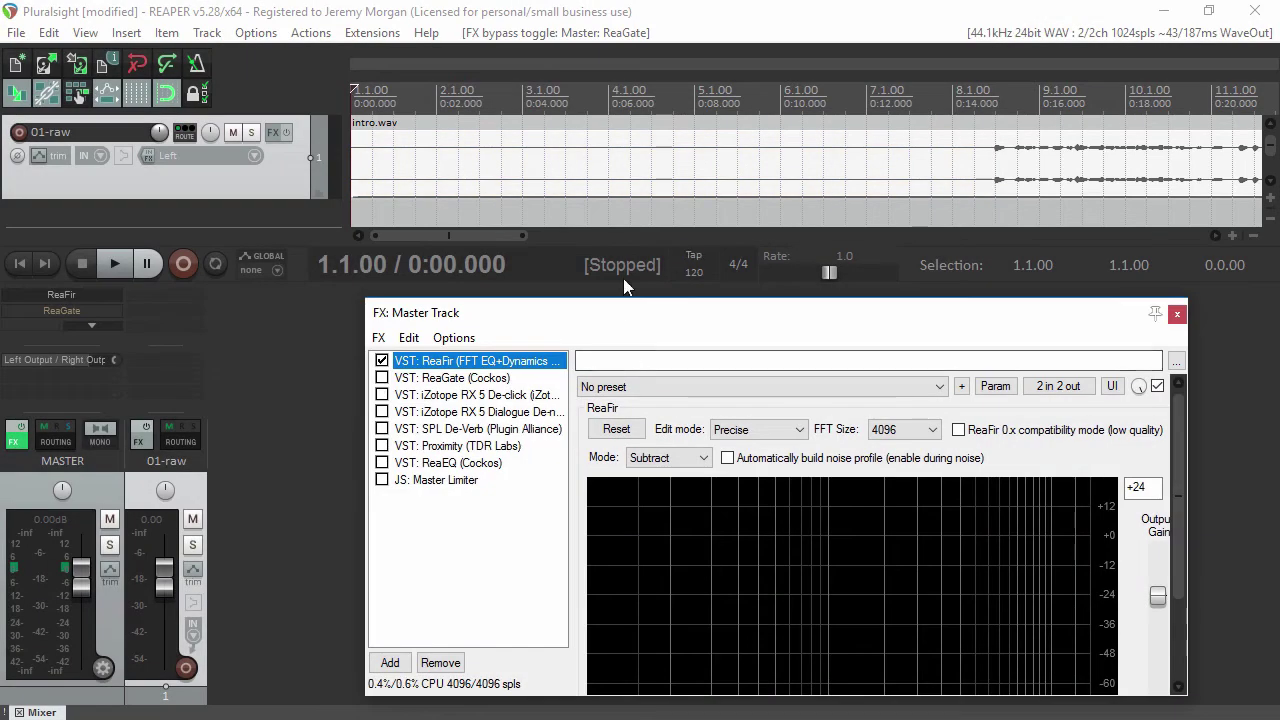
Build a ReaFir noise profile automatically while playing the silent opening, stop playback, and bypass ReaFir
left_click_drag(622, 298, 492, 160)
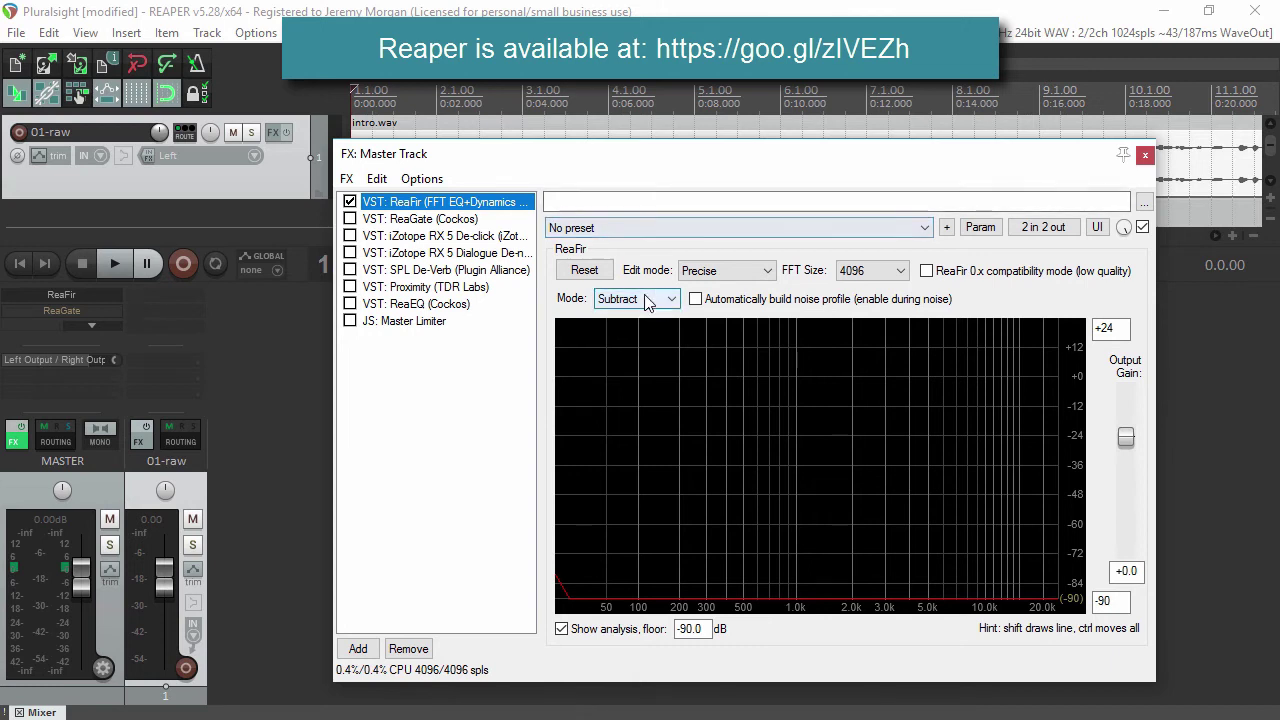
left_click(695, 298)
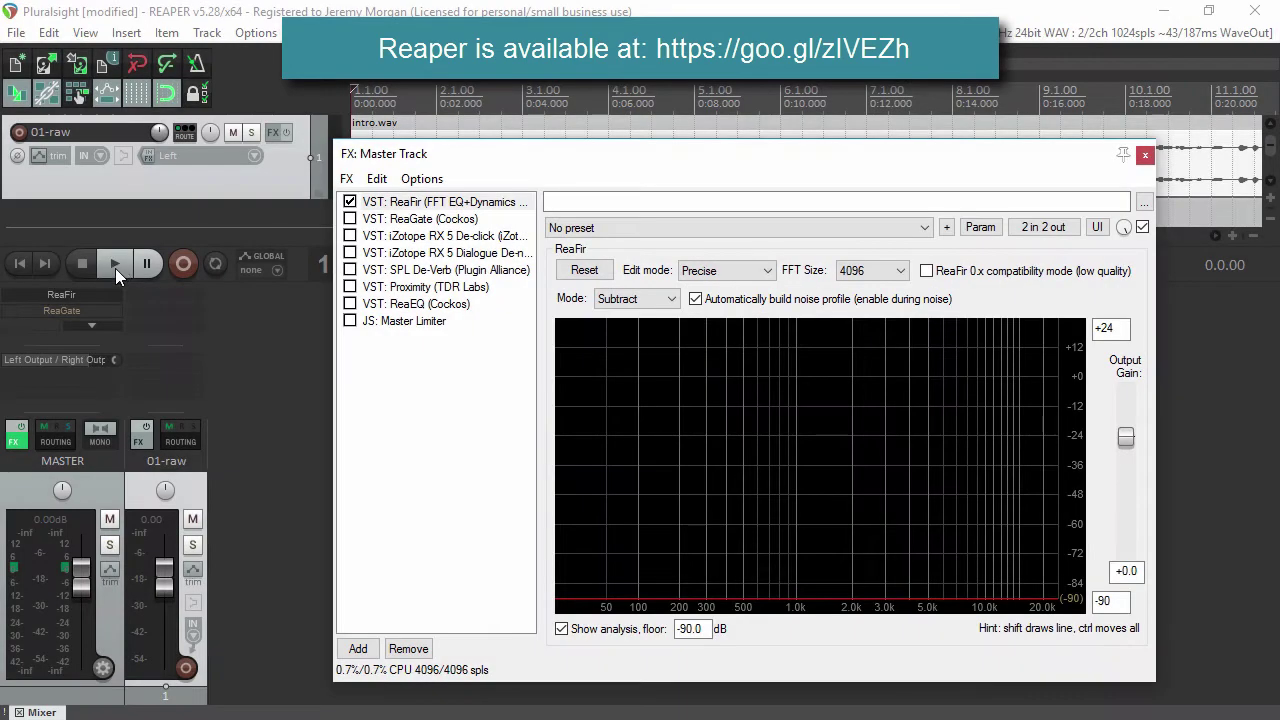
left_click(111, 269)
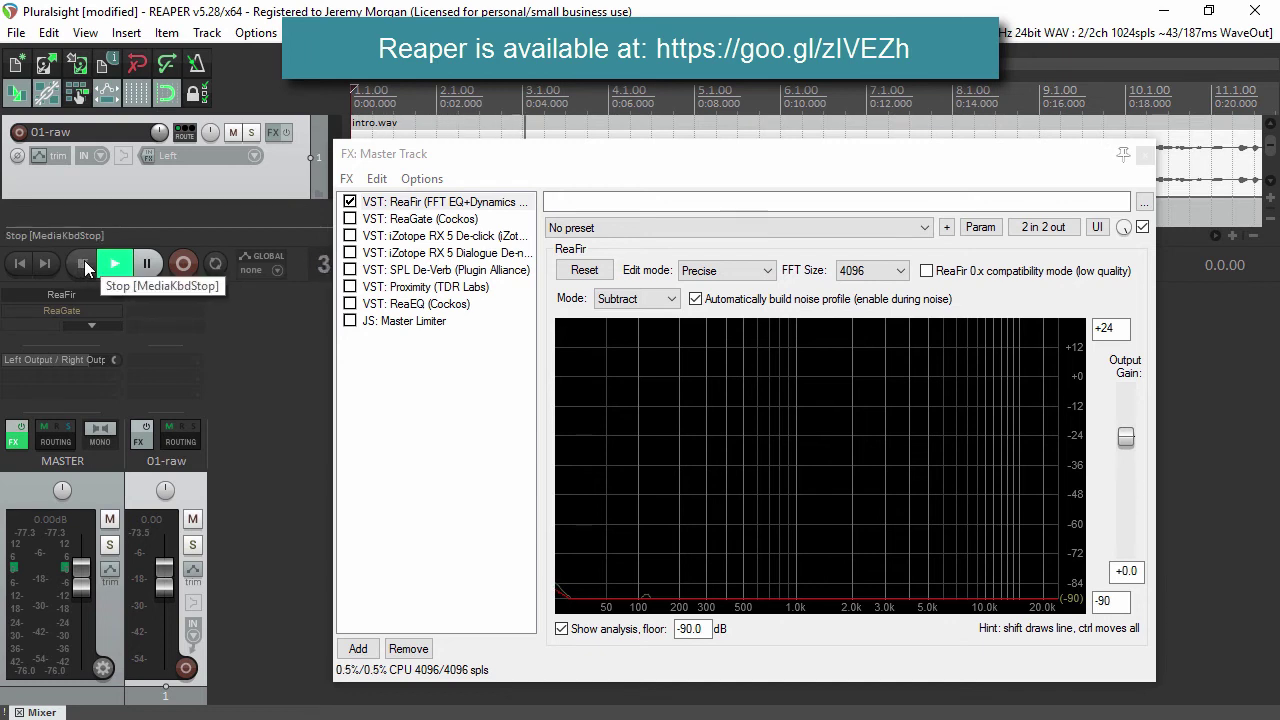
left_click(89, 268)
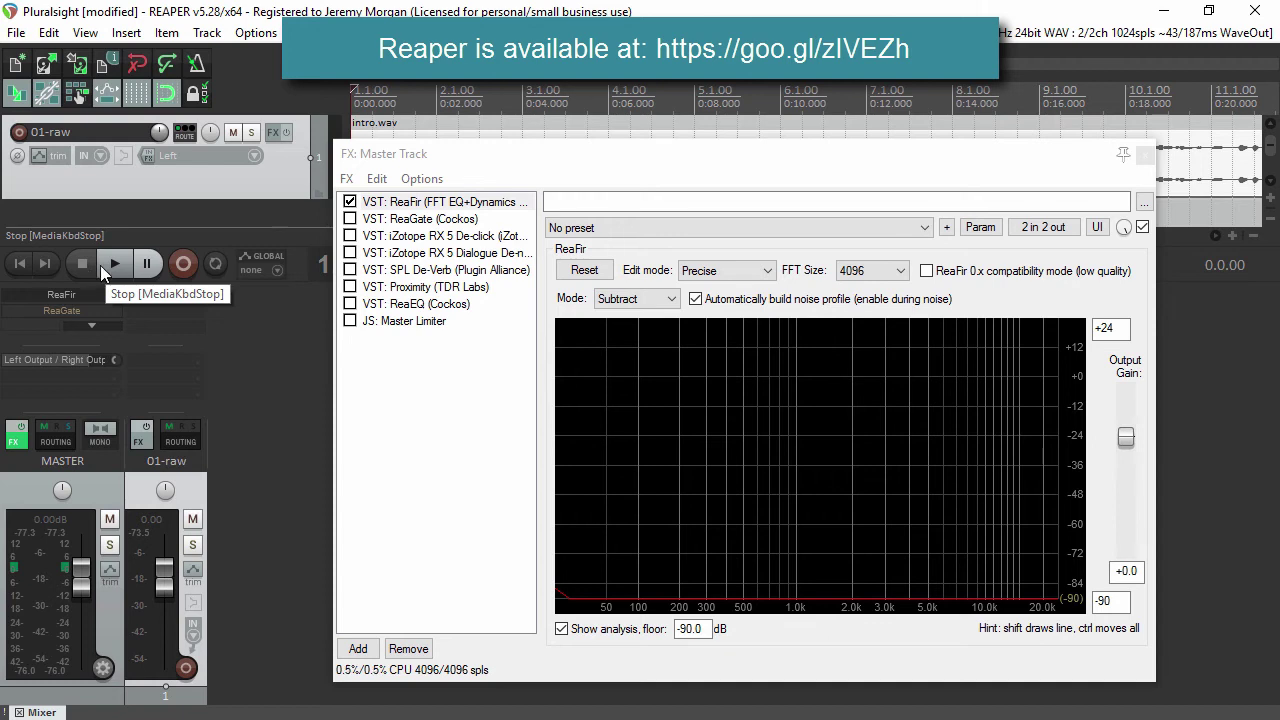
left_click(350, 203)
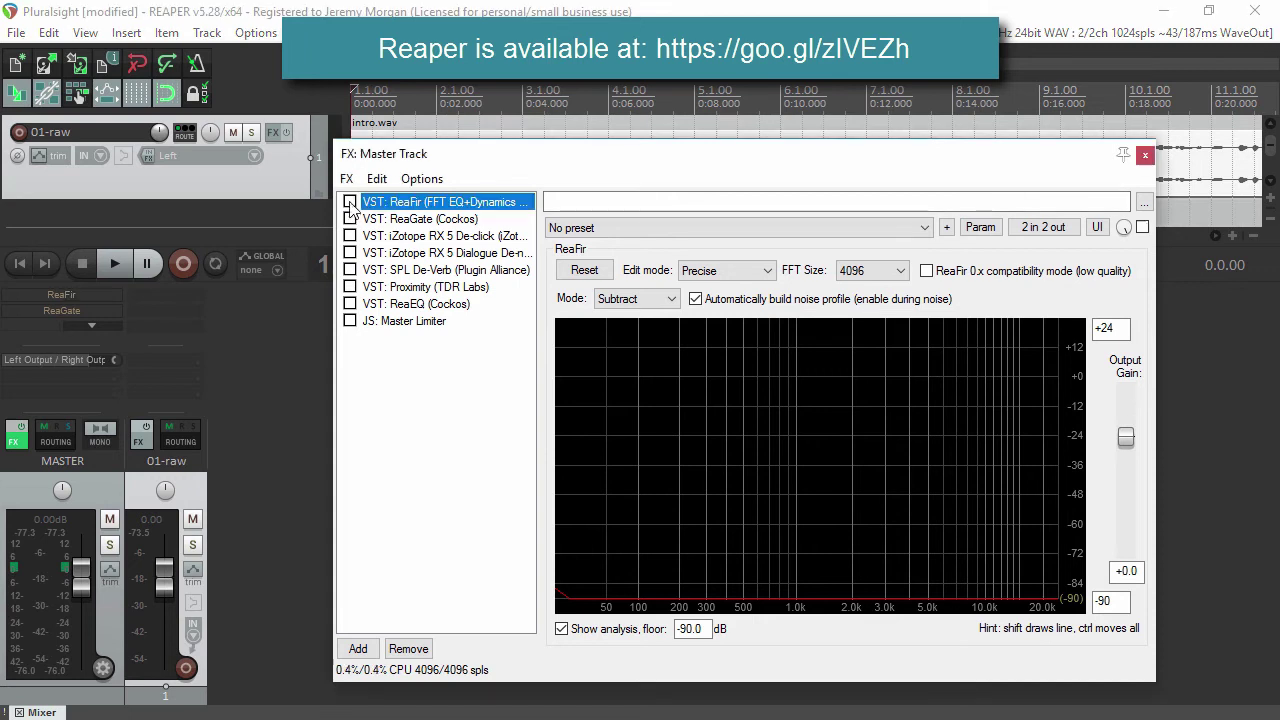
Enable ReaGate, lower its threshold to -74.8 dB during playback of the opening room noise, and stop playback
left_click(350, 219)
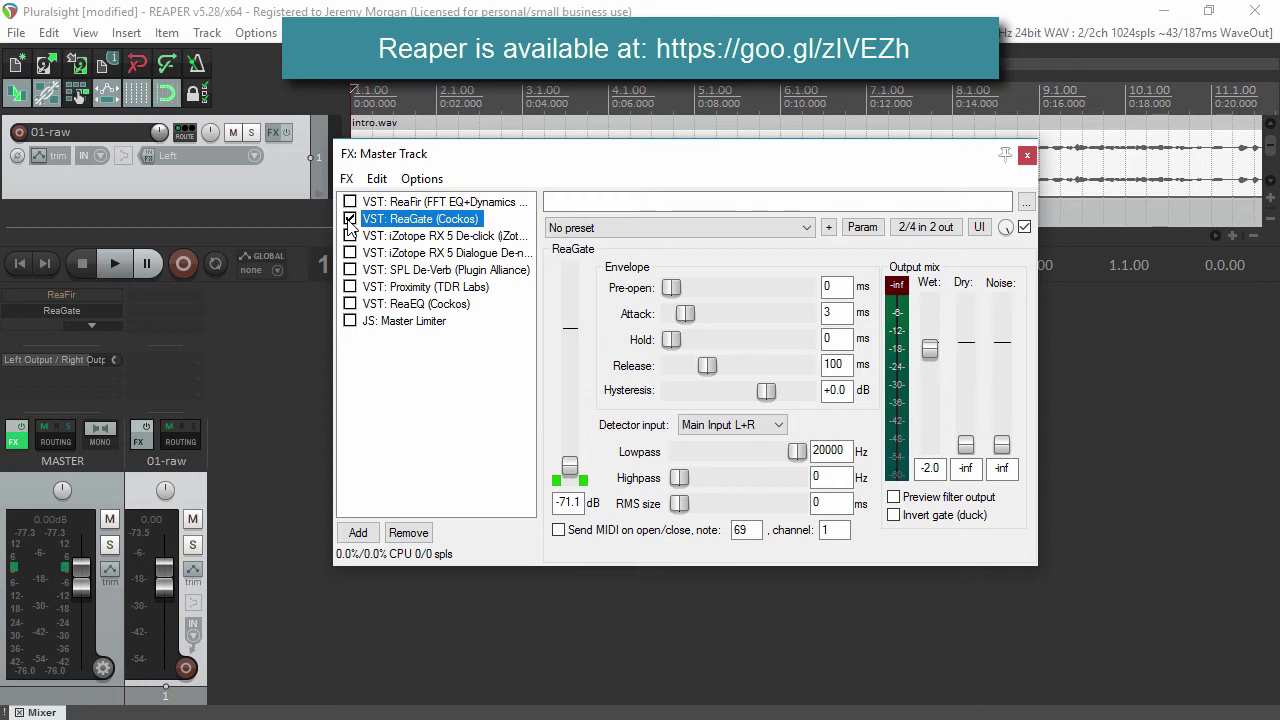
left_click(114, 263)
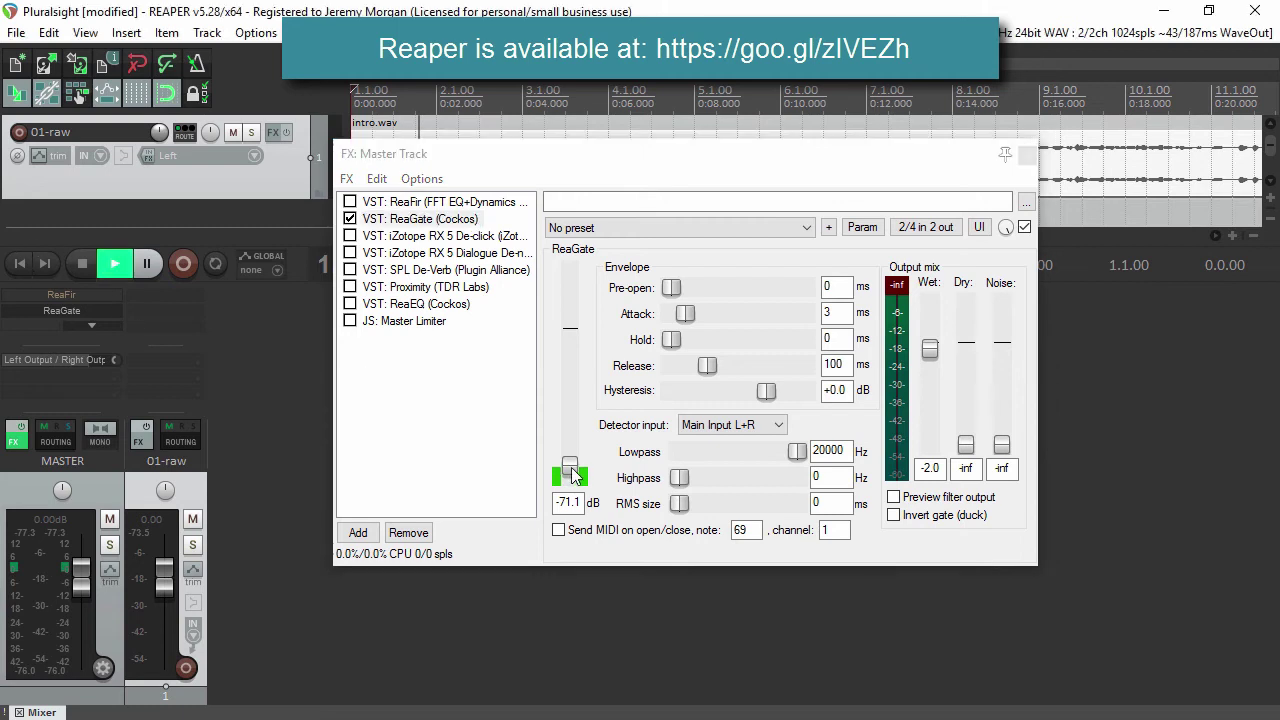
left_click_drag(574, 477, 578, 473)
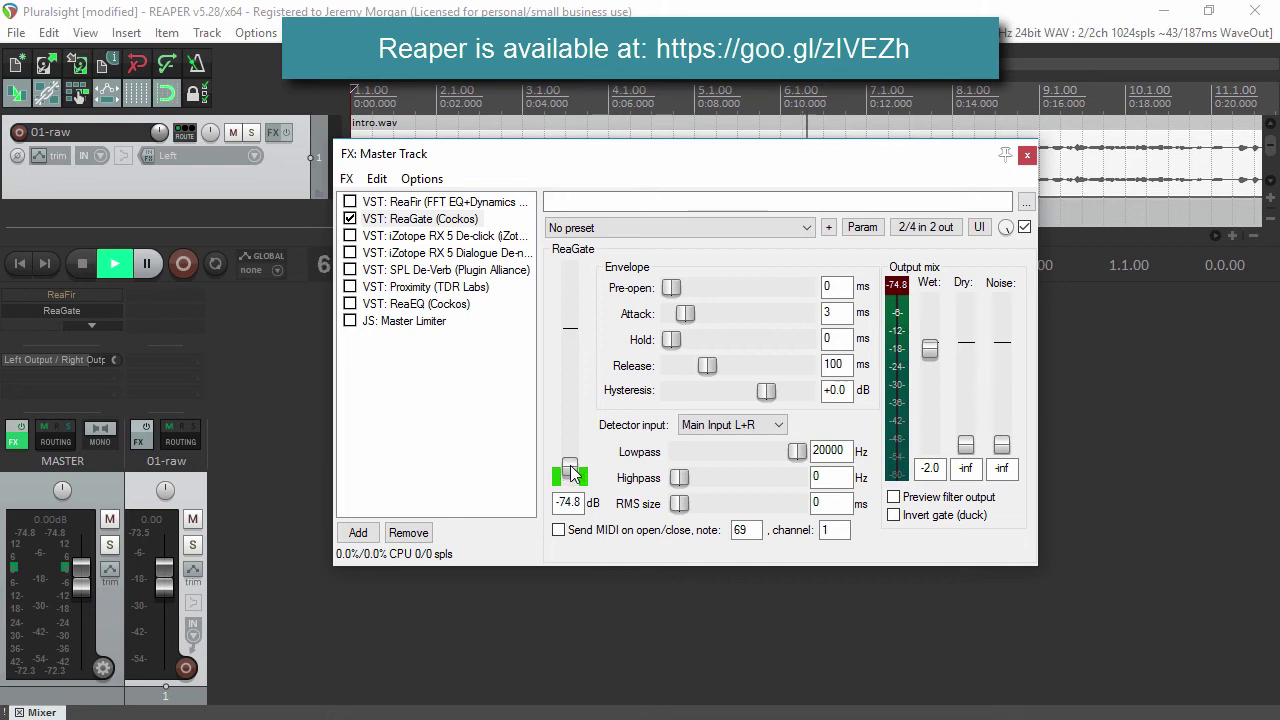
left_click(84, 266)
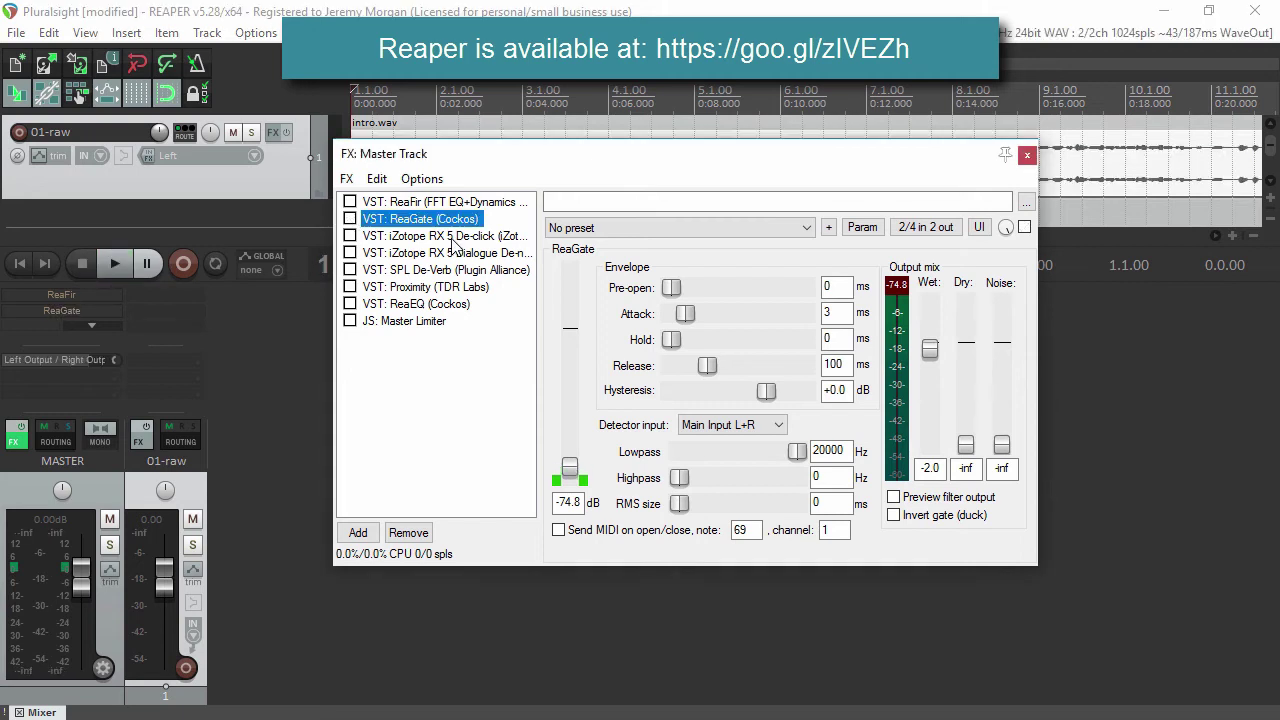
Set iZotope RX 5 De-click to output clicks only and play the speech section to audition the removed clicks
left_click(453, 238)
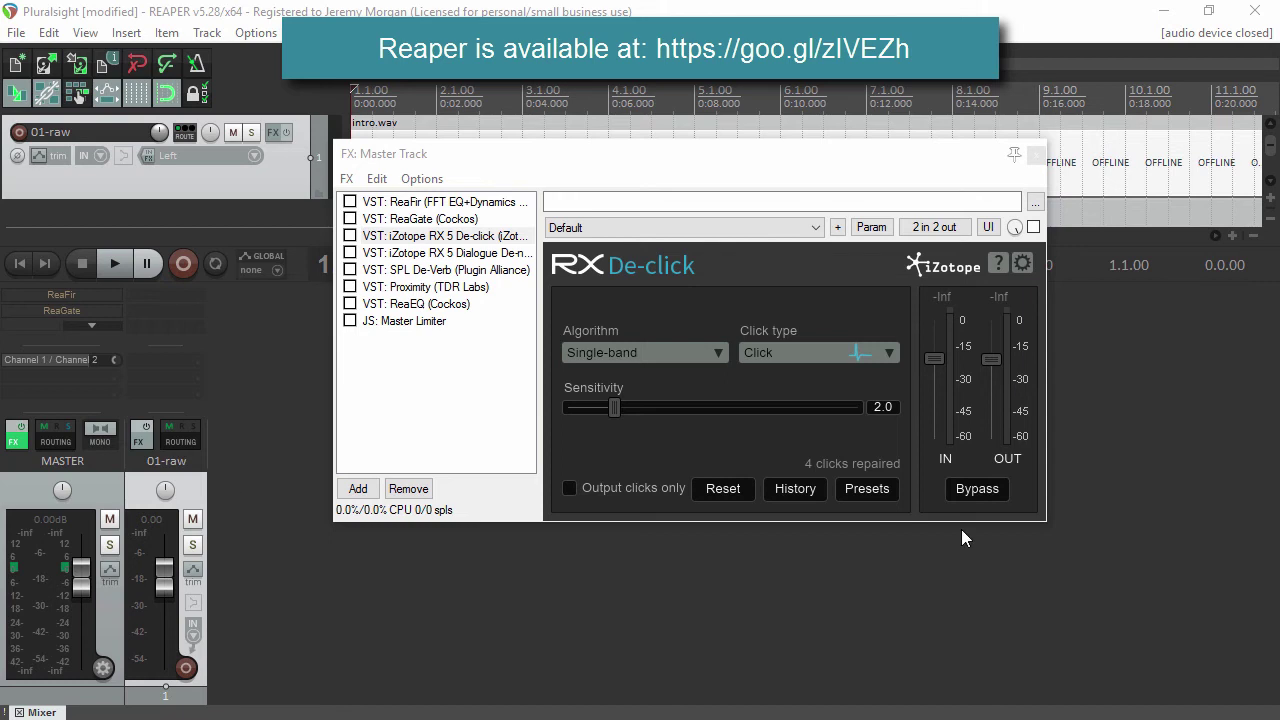
left_click(568, 487)
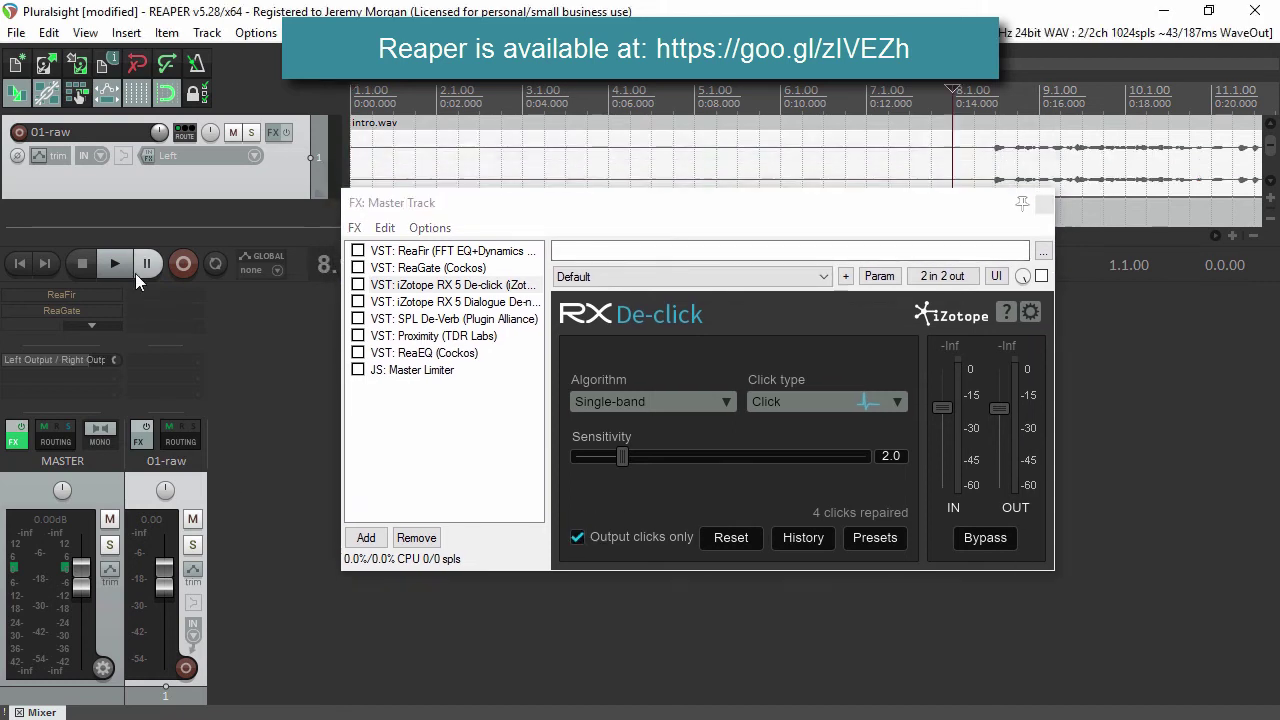
left_click(117, 264)
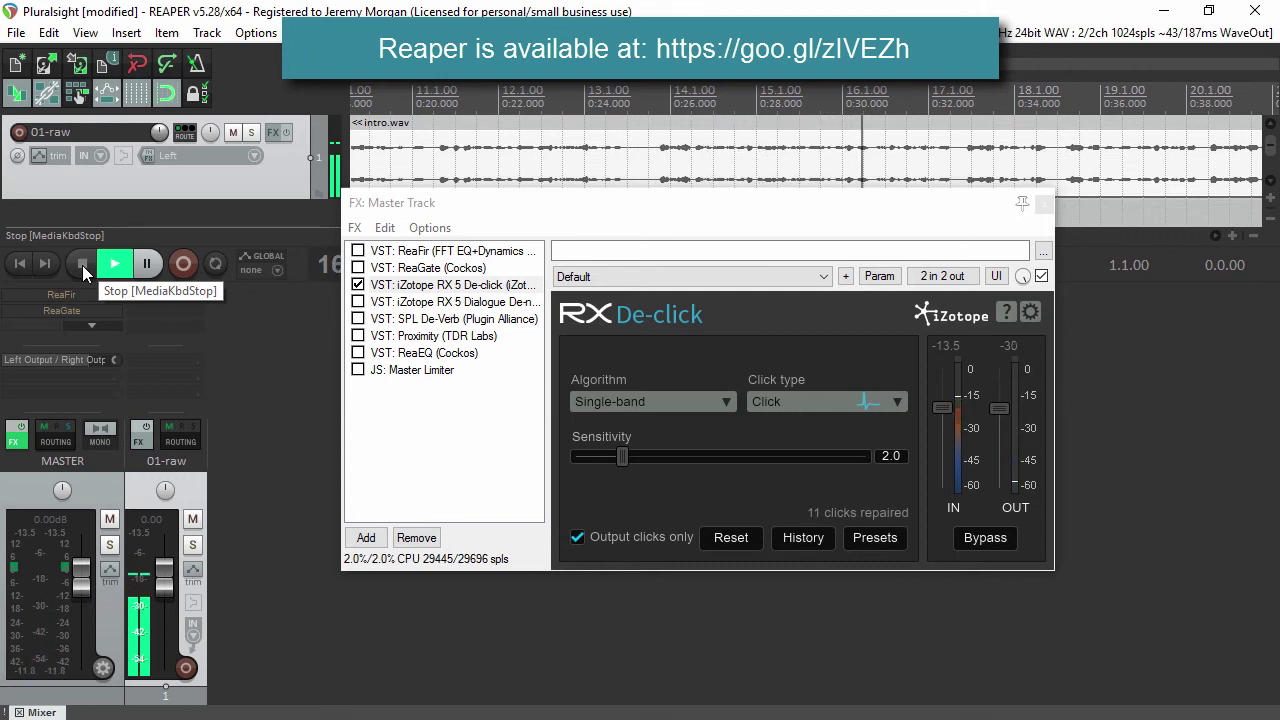
left_click(82, 265)
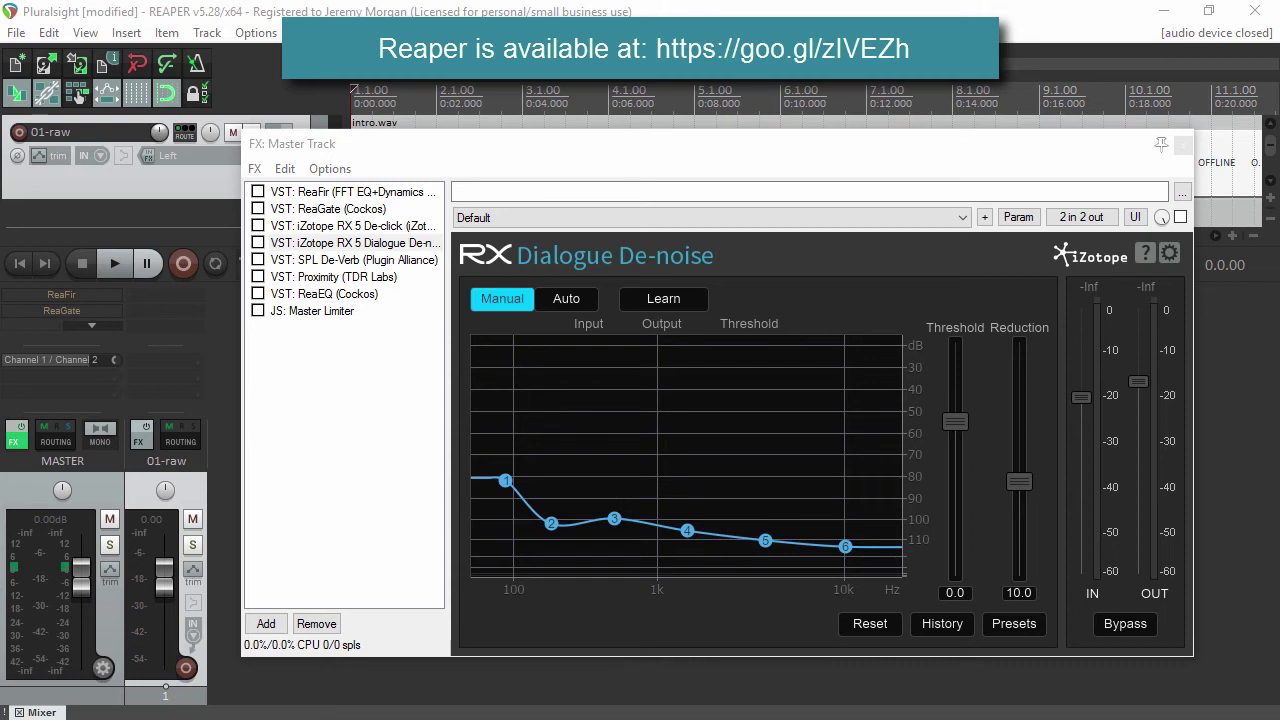
Reset and enable iZotope RX 5 Dialogue De-noise in Manual mode, and learn the noise profile while playing the silent opening
left_click(722, 383)
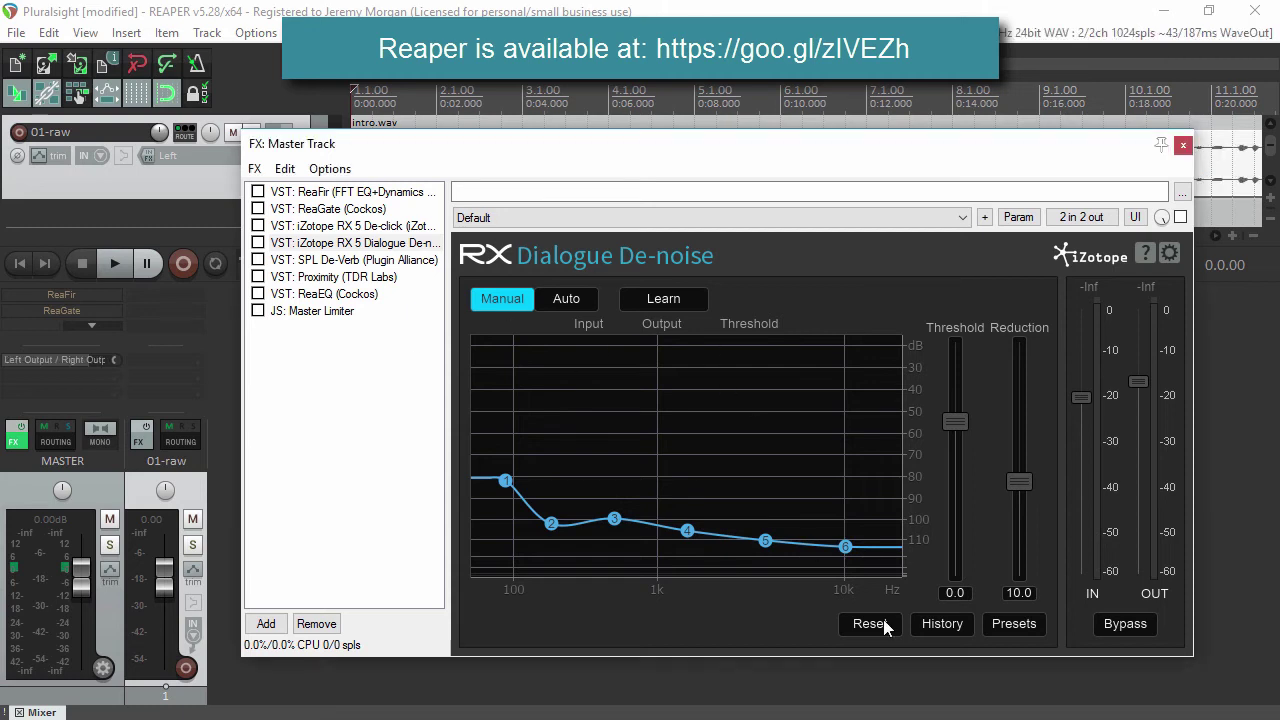
left_click(870, 624)
left_click(501, 299)
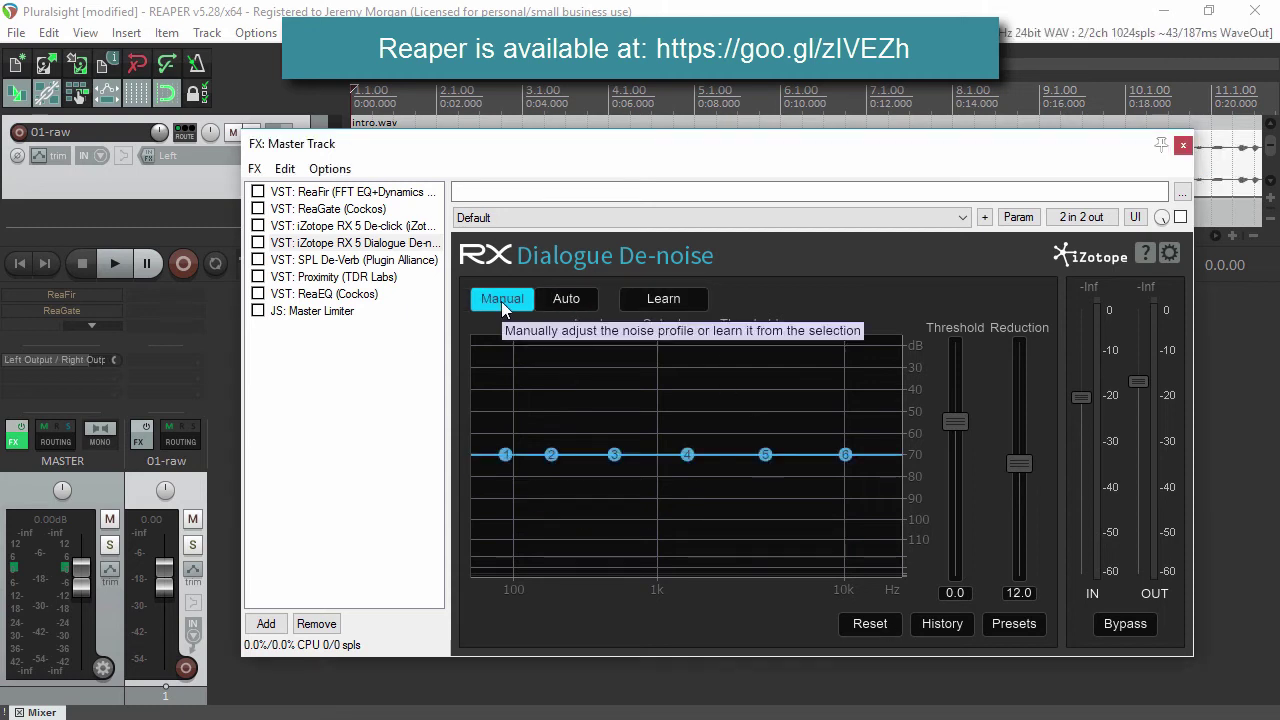
left_click(258, 243)
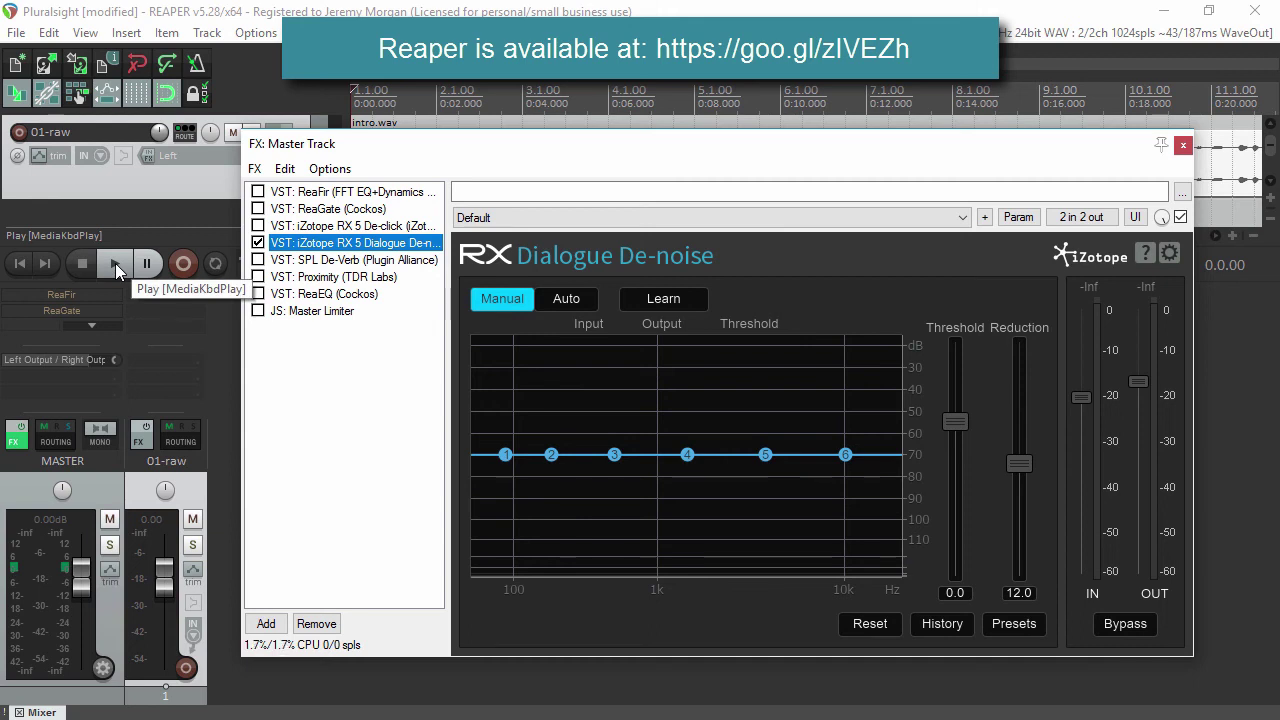
left_click(115, 263)
left_click(672, 299)
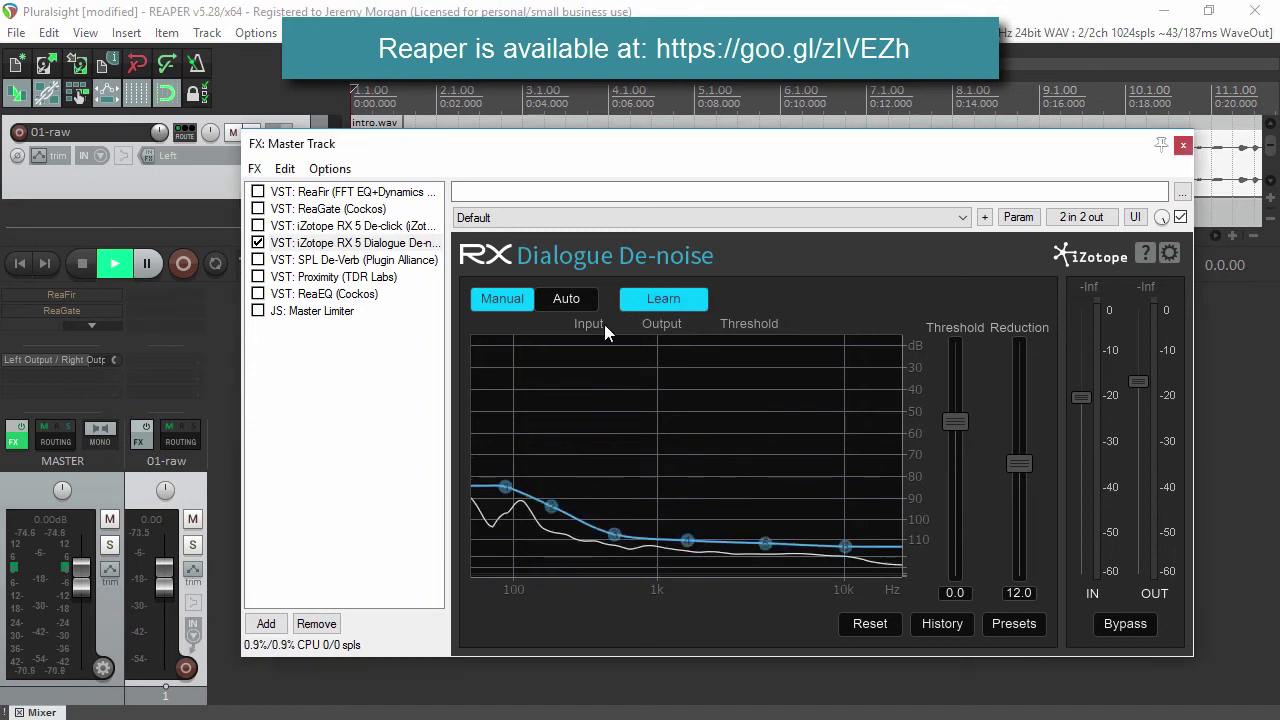
left_click(79, 259)
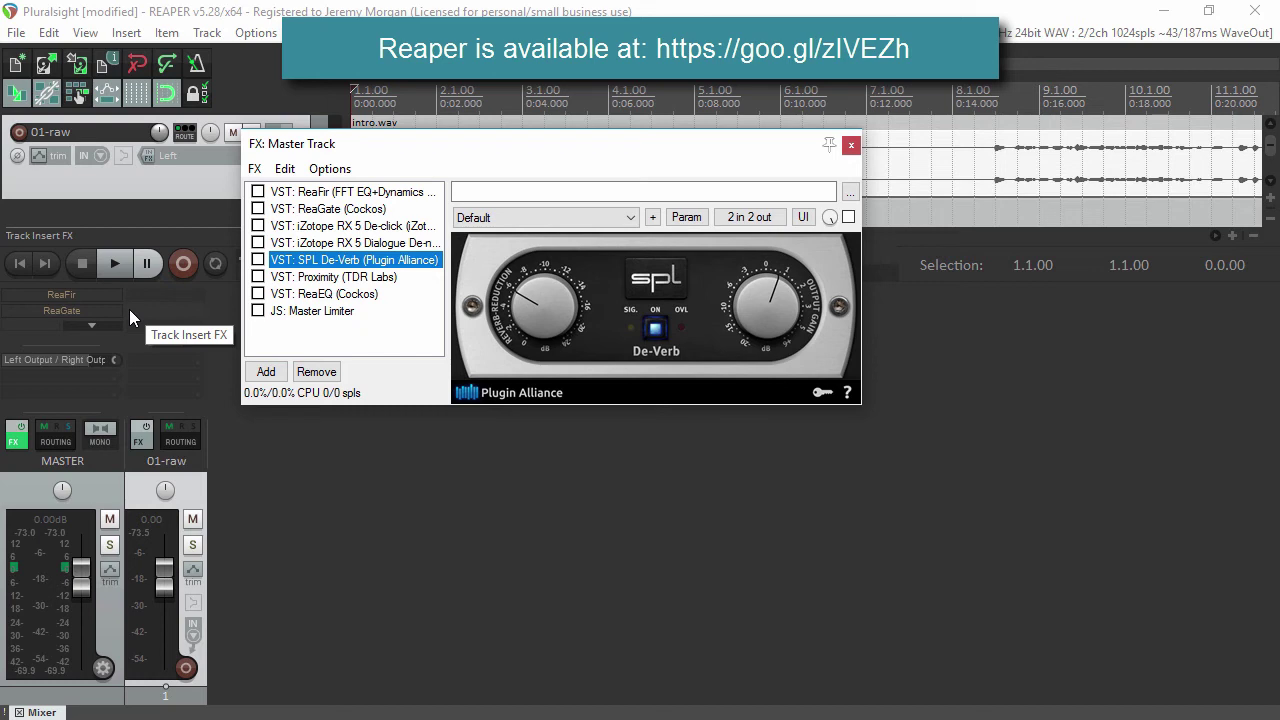
Enable SPL De-Verb and turn its reverb reduction up to the maximum while playing the speech section
left_click(258, 259)
key("space")
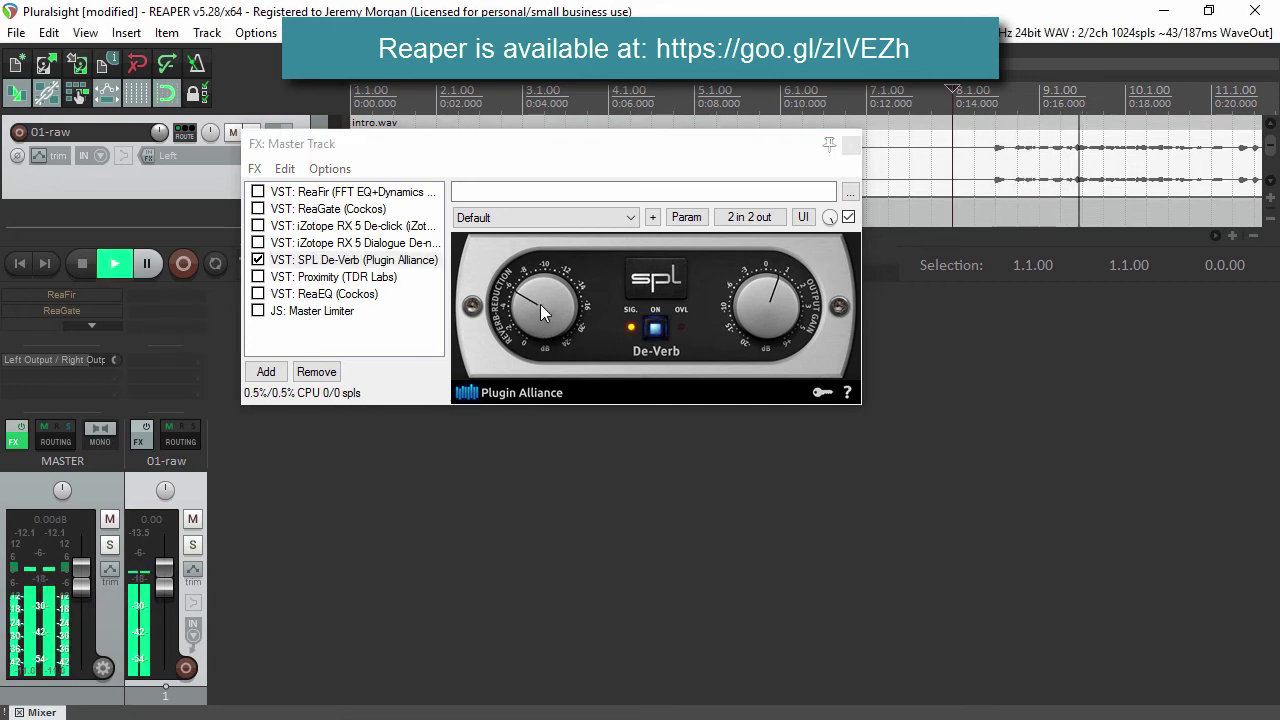
left_click(79, 265)
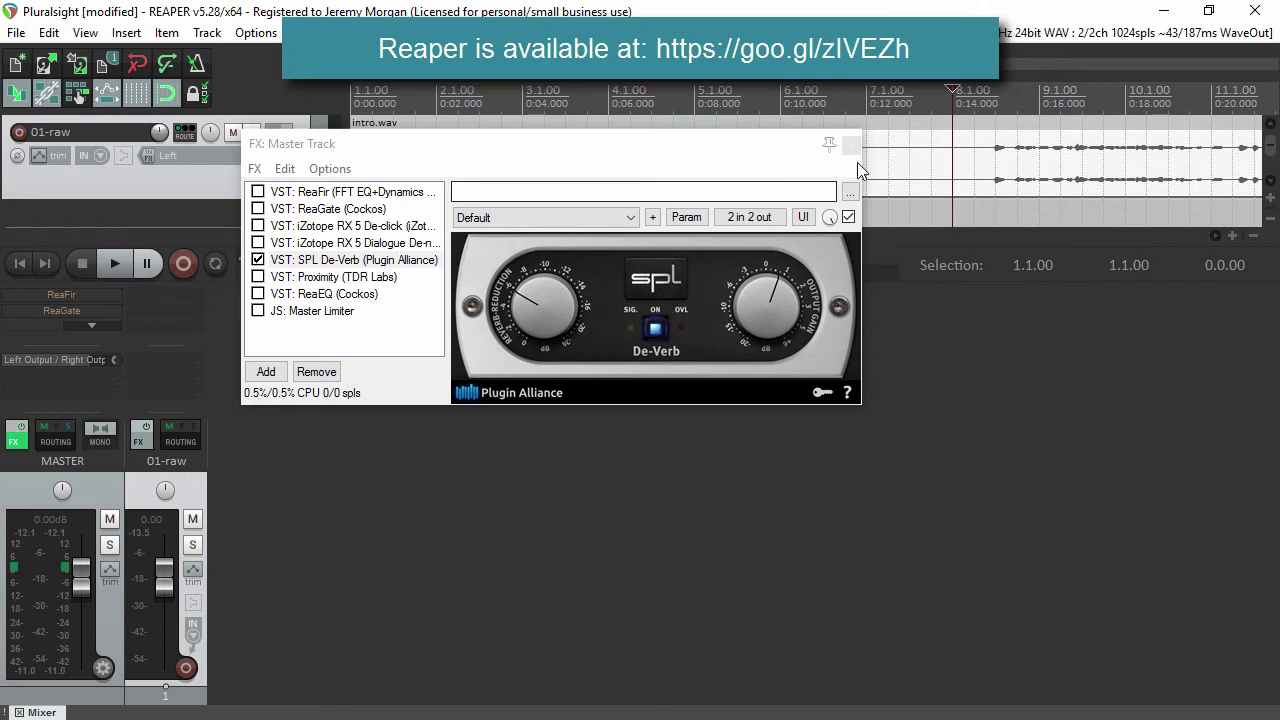
left_click(117, 262)
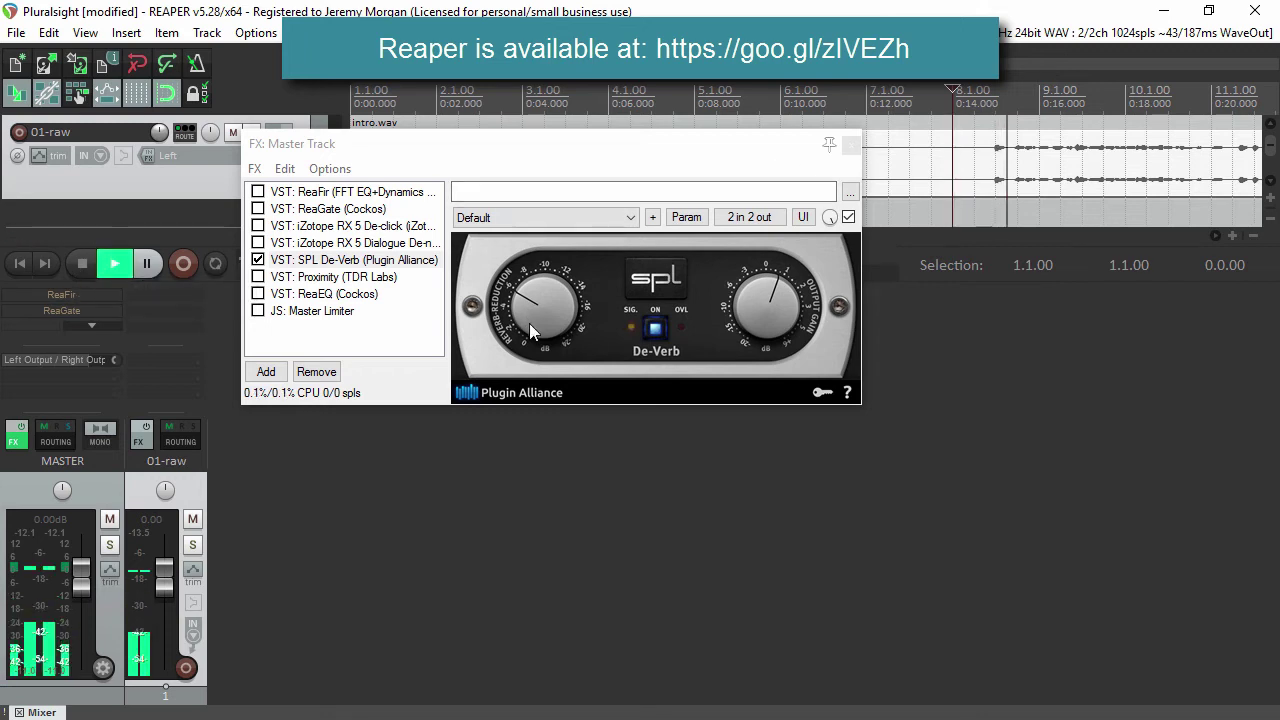
left_click_drag(541, 295, 563, 205)
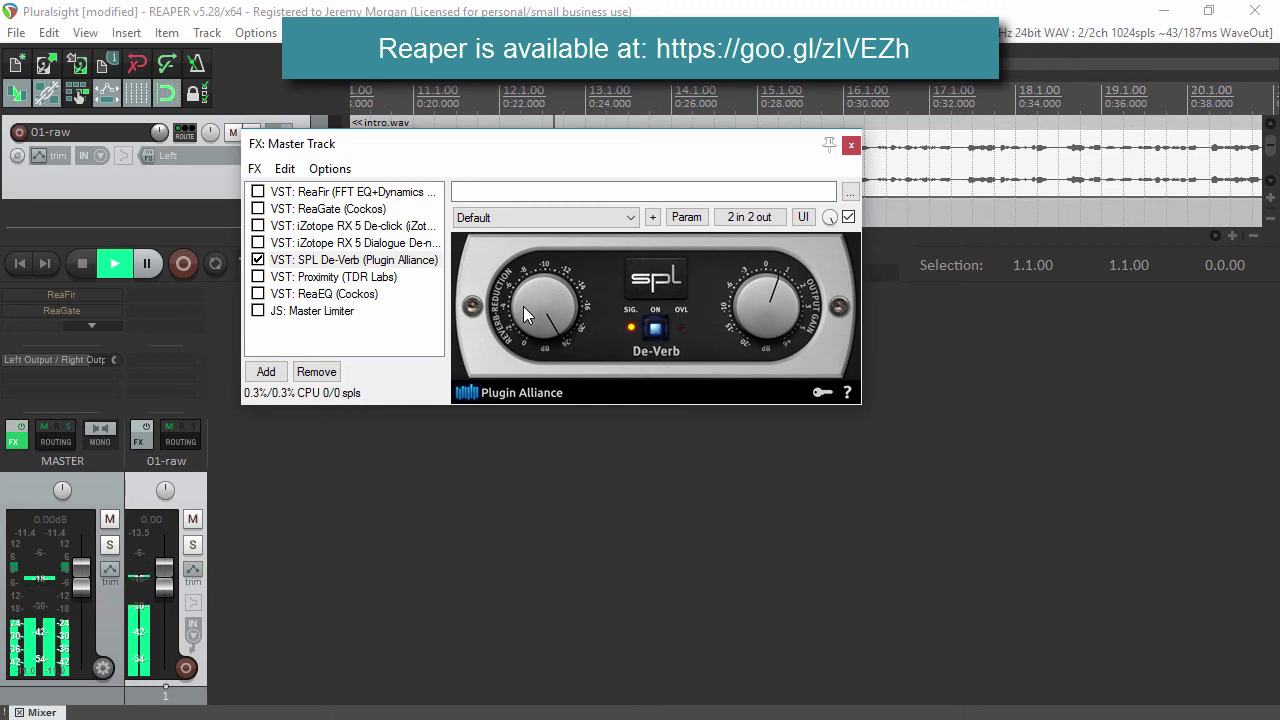
left_click(89, 269)
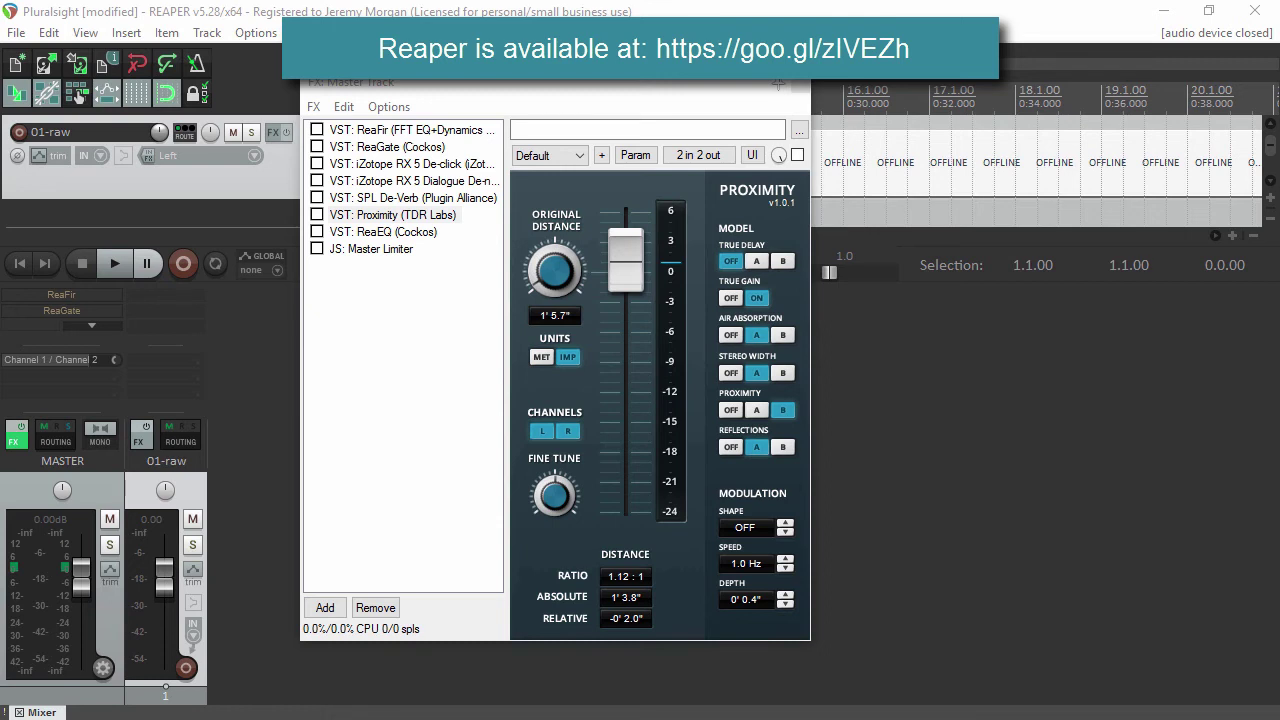
Compare the speech with the Proximity effect switched on and off during playback
left_click(114, 263)
left_click(267, 255)
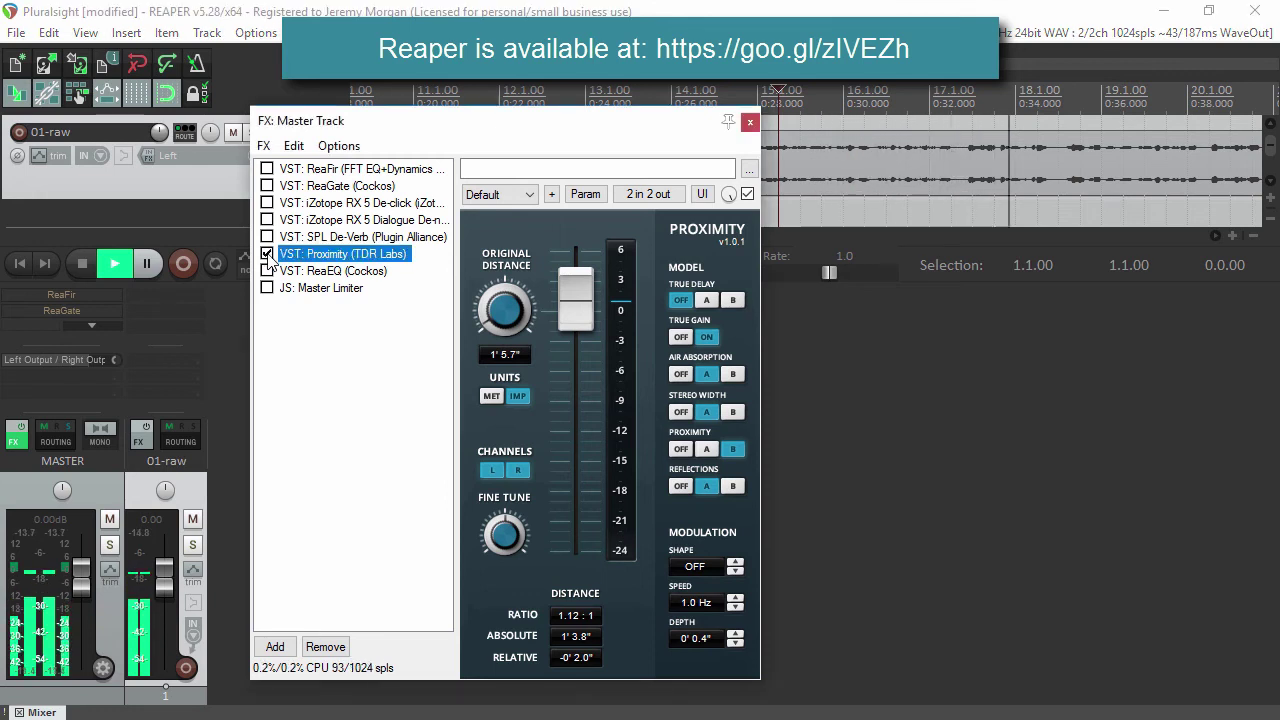
left_click(267, 254)
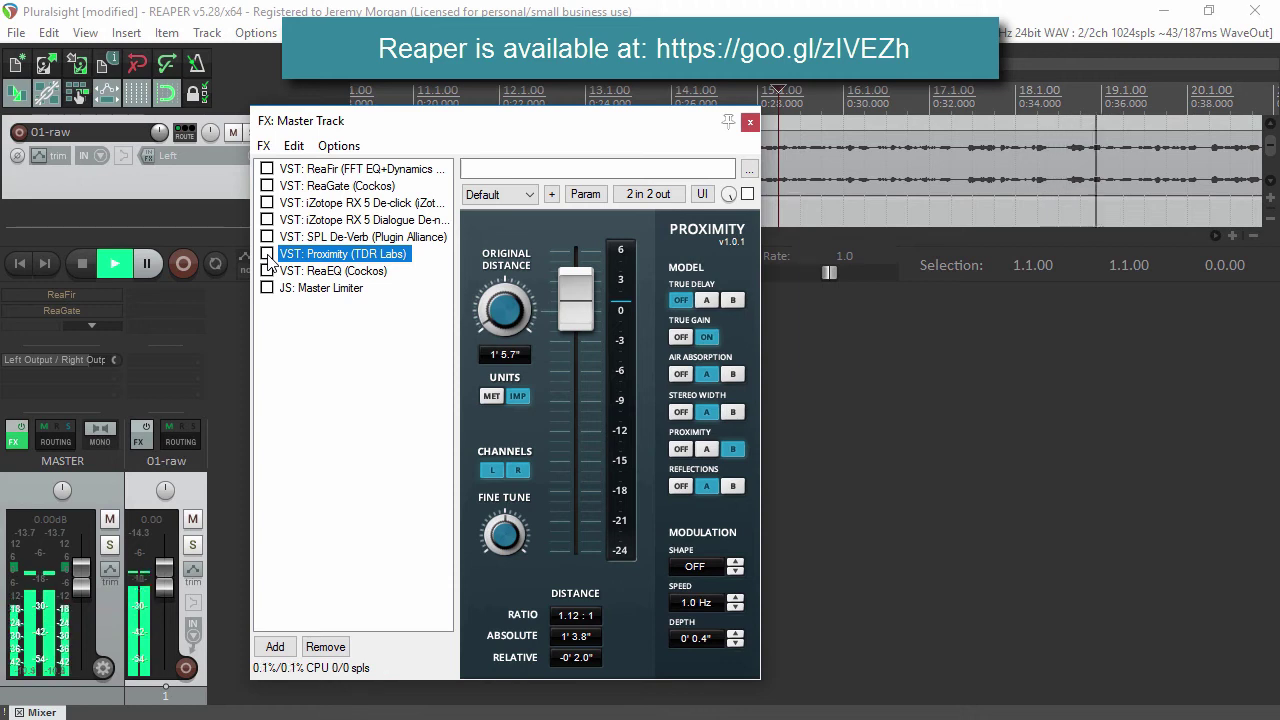
left_click(267, 254)
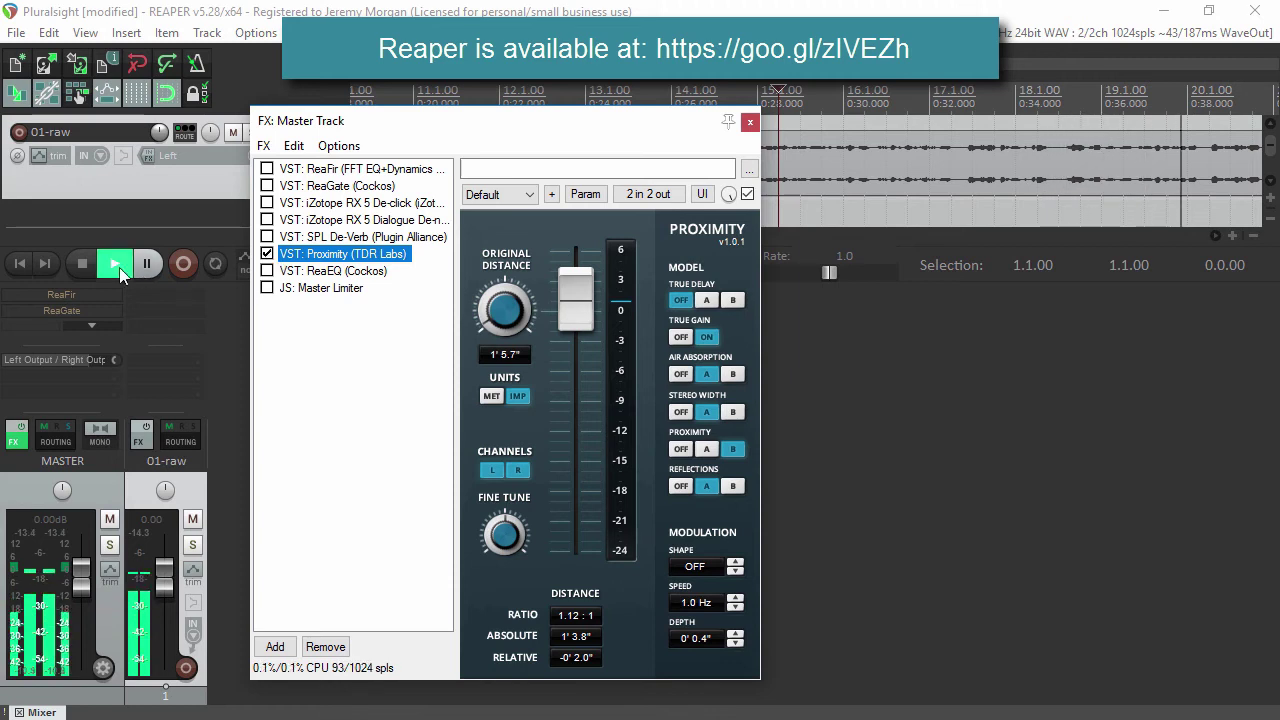
left_click(85, 264)
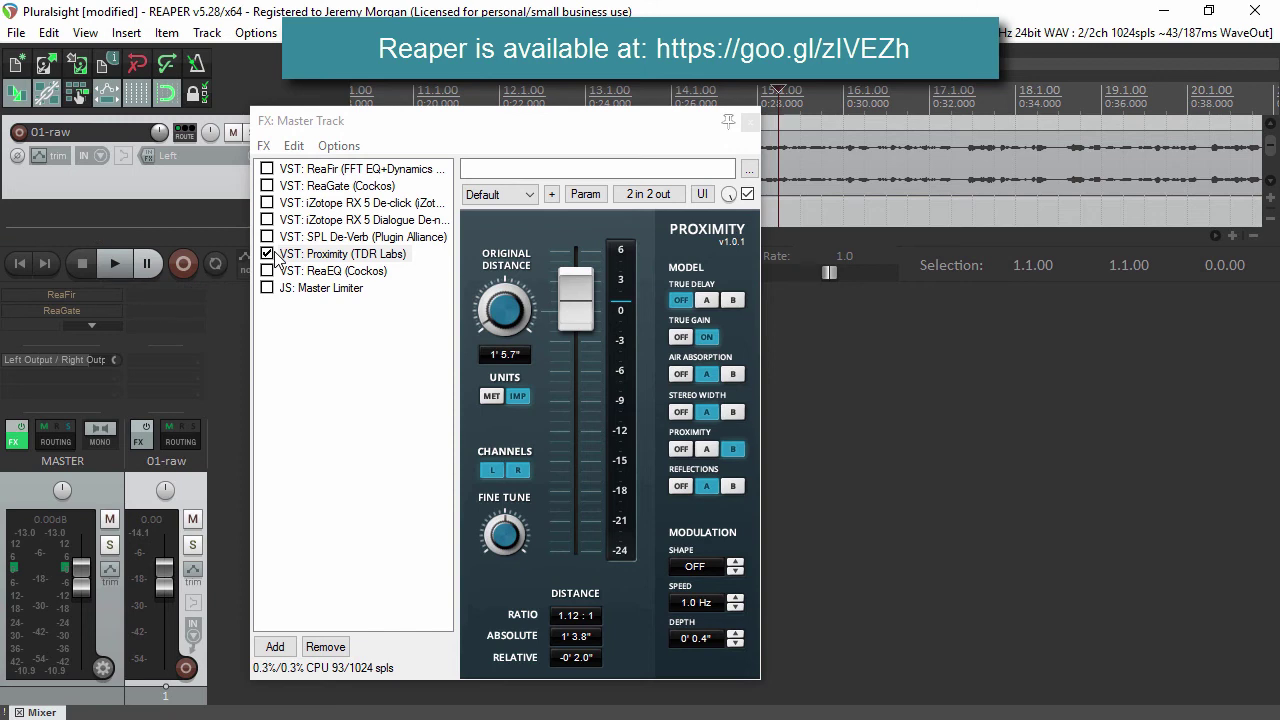
Bypass Proximity and enable ReaEQ on the master track
left_click(267, 254)
left_click(267, 271)
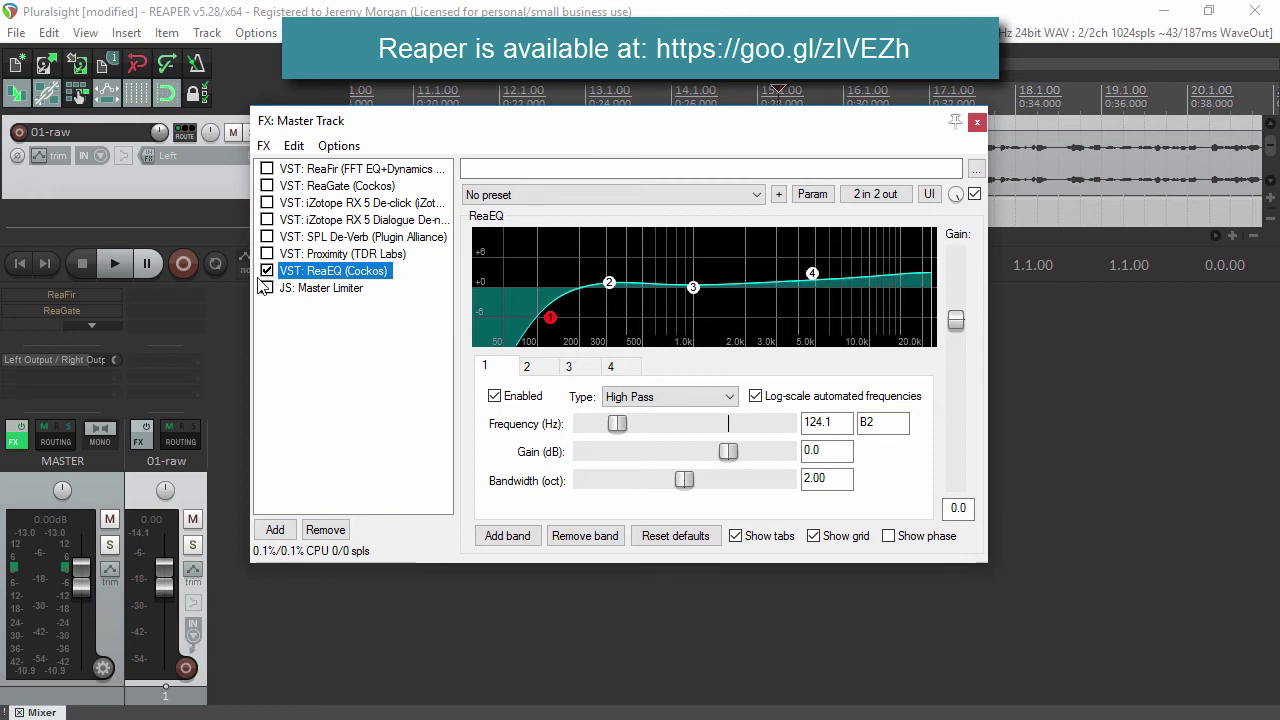
Compare the speech with the Master Limiter on and off during playback, and leave the limiter enabled
left_click(290, 289)
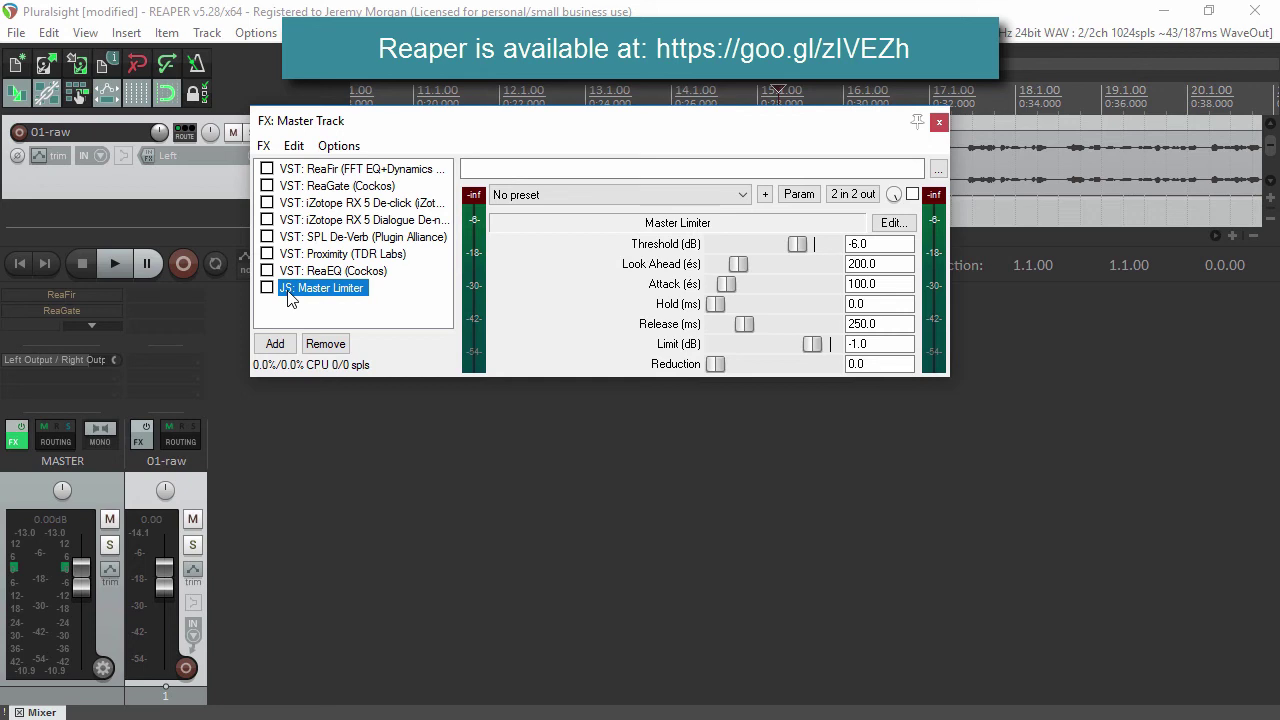
left_click_drag(826, 143, 871, 315)
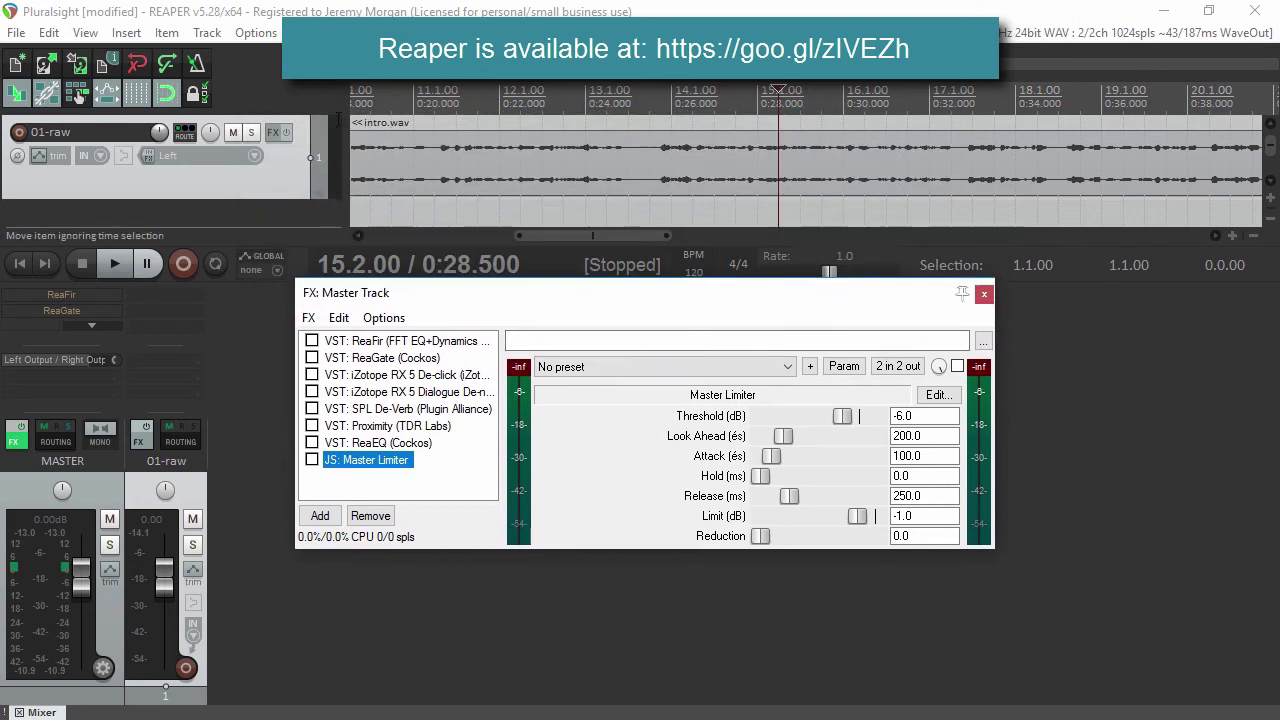
left_click(116, 264)
left_click(312, 460)
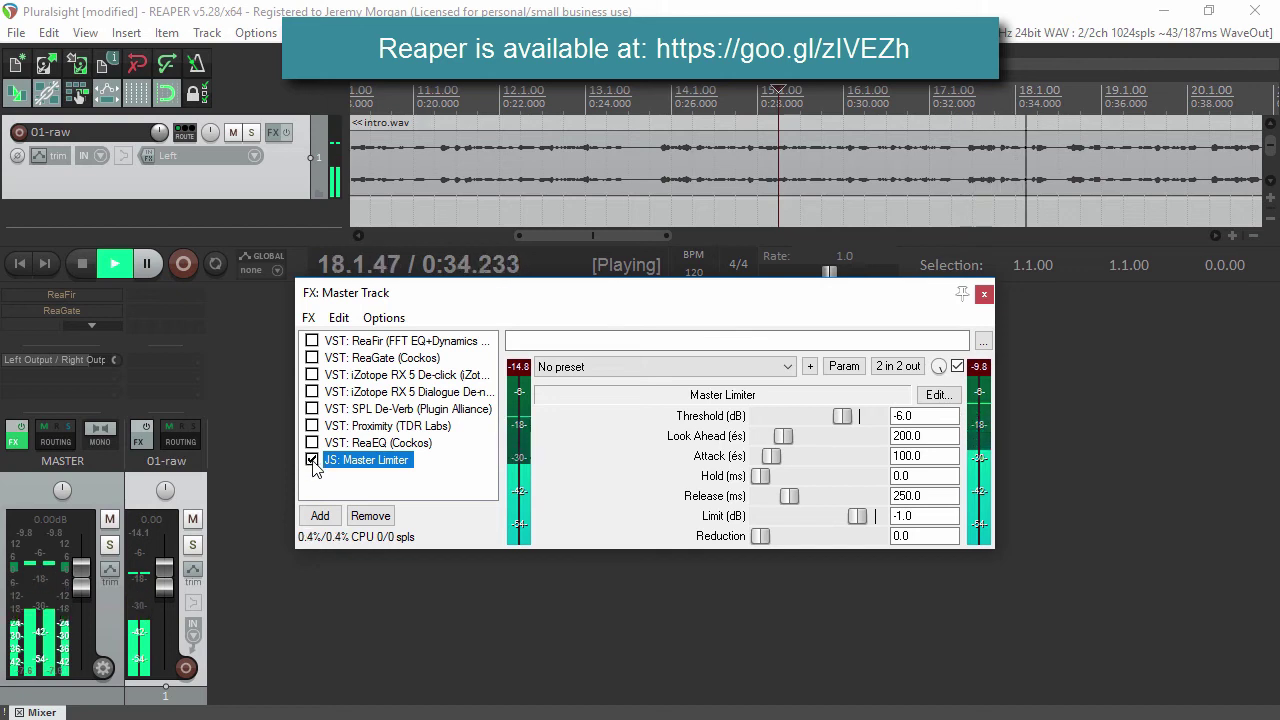
left_click(312, 460)
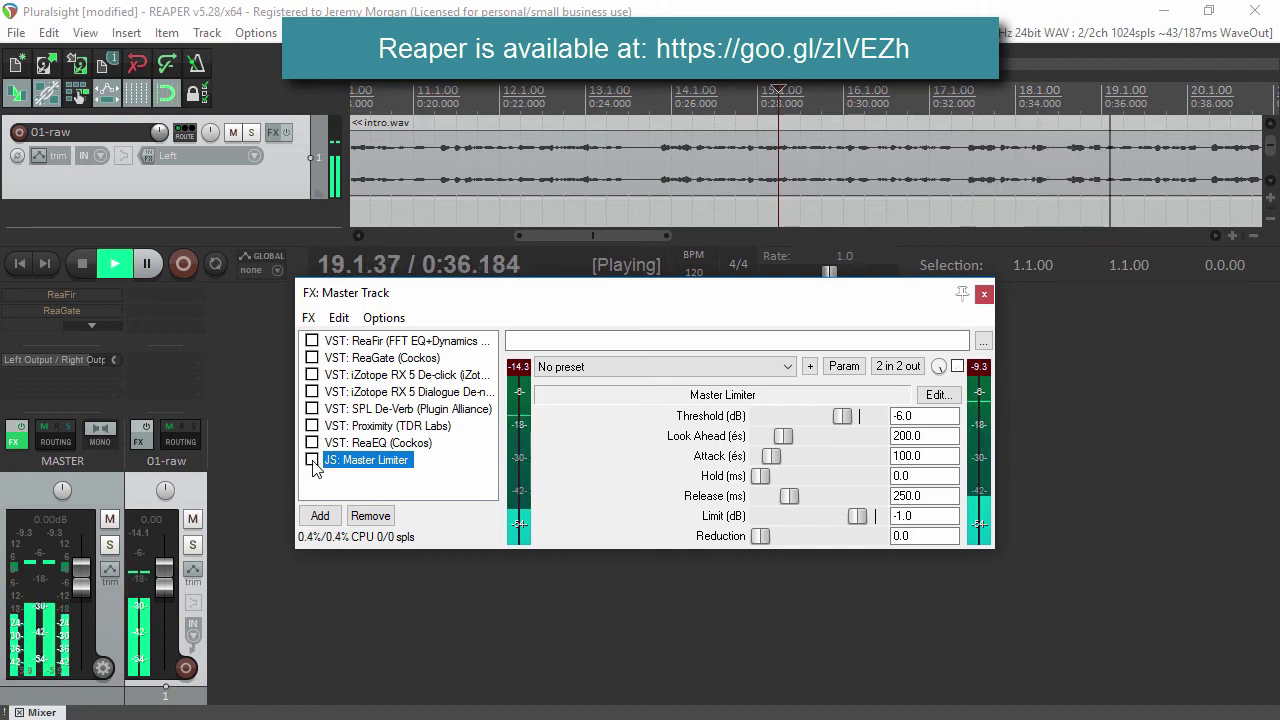
left_click(312, 460)
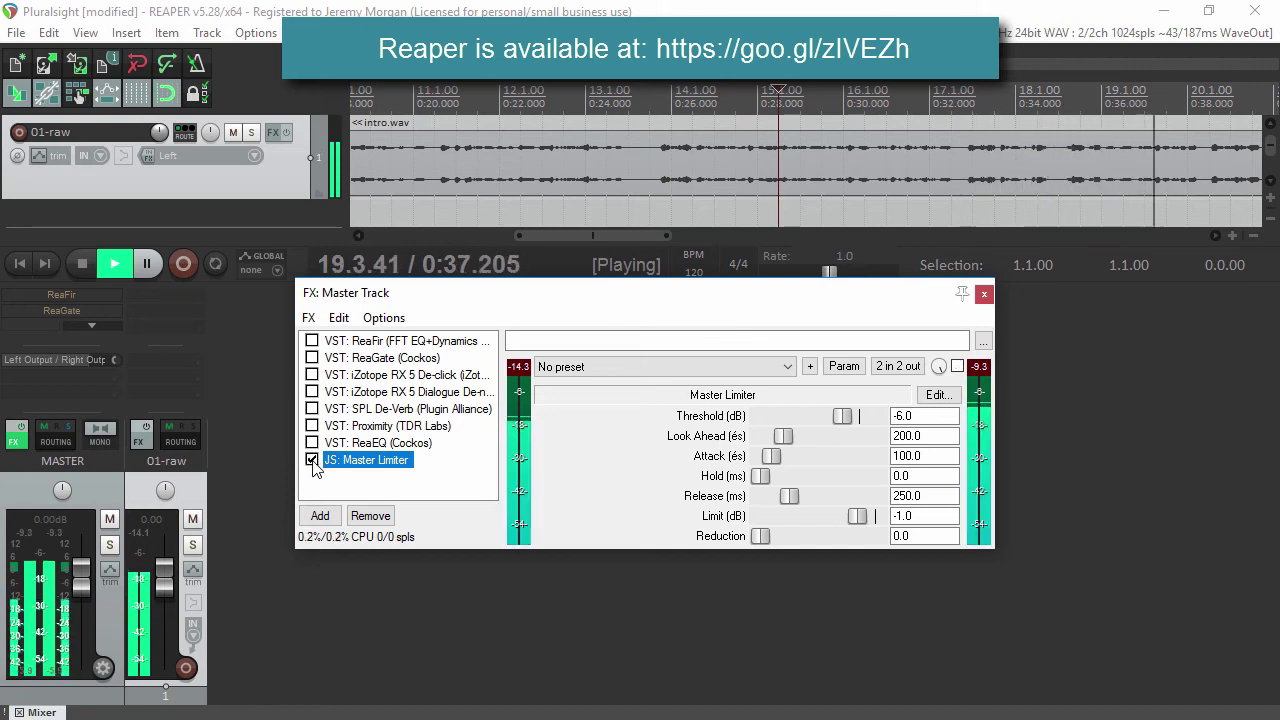
left_click(81, 267)
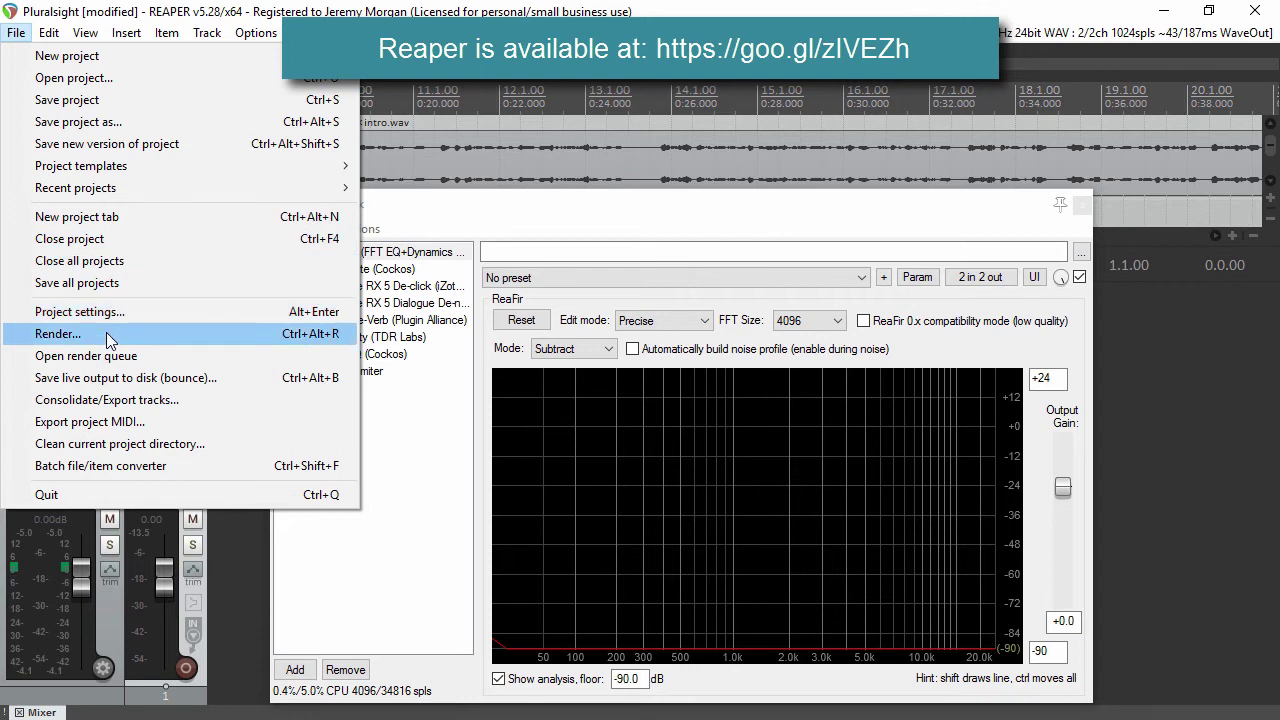
Render the processed project to an audio file
left_click(110, 334)
left_click(600, 565)
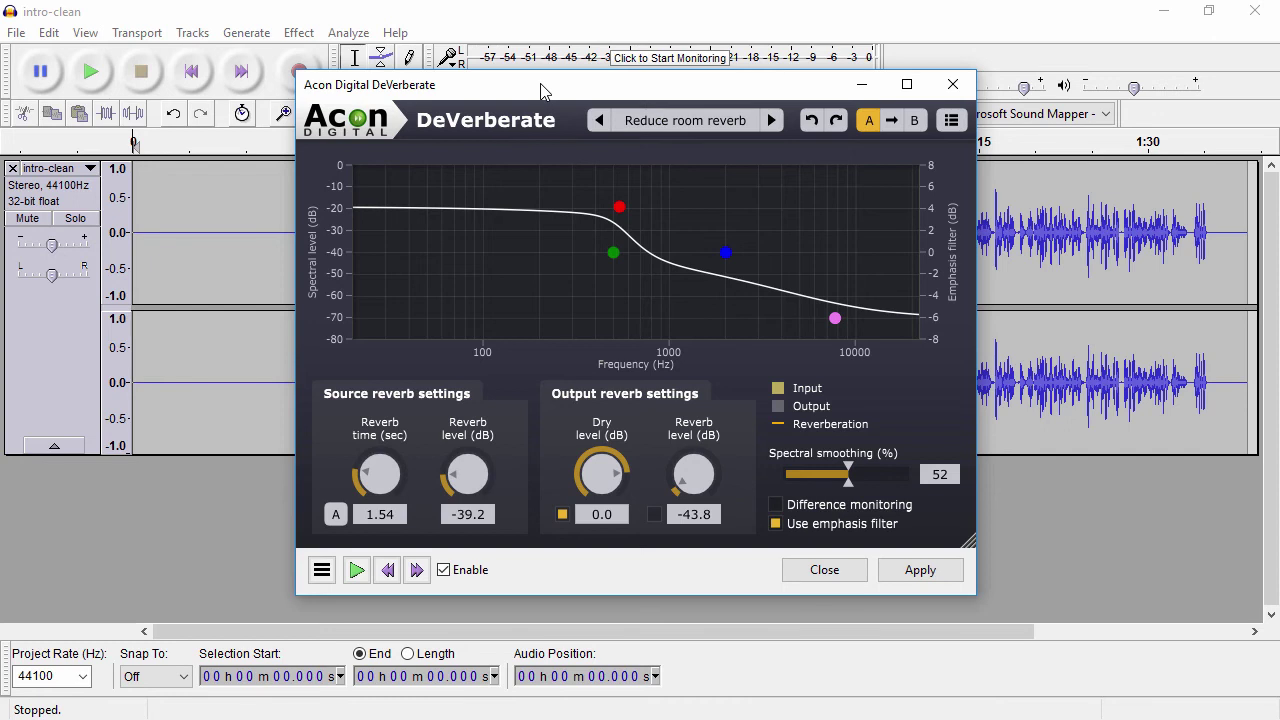
Switch DeVerberate's reverb time to automatic estimation, preview the recording, and apply the effect with the Reduce room reverb preset
left_click_drag(541, 91, 540, 88)
left_click(336, 514)
left_click(356, 570)
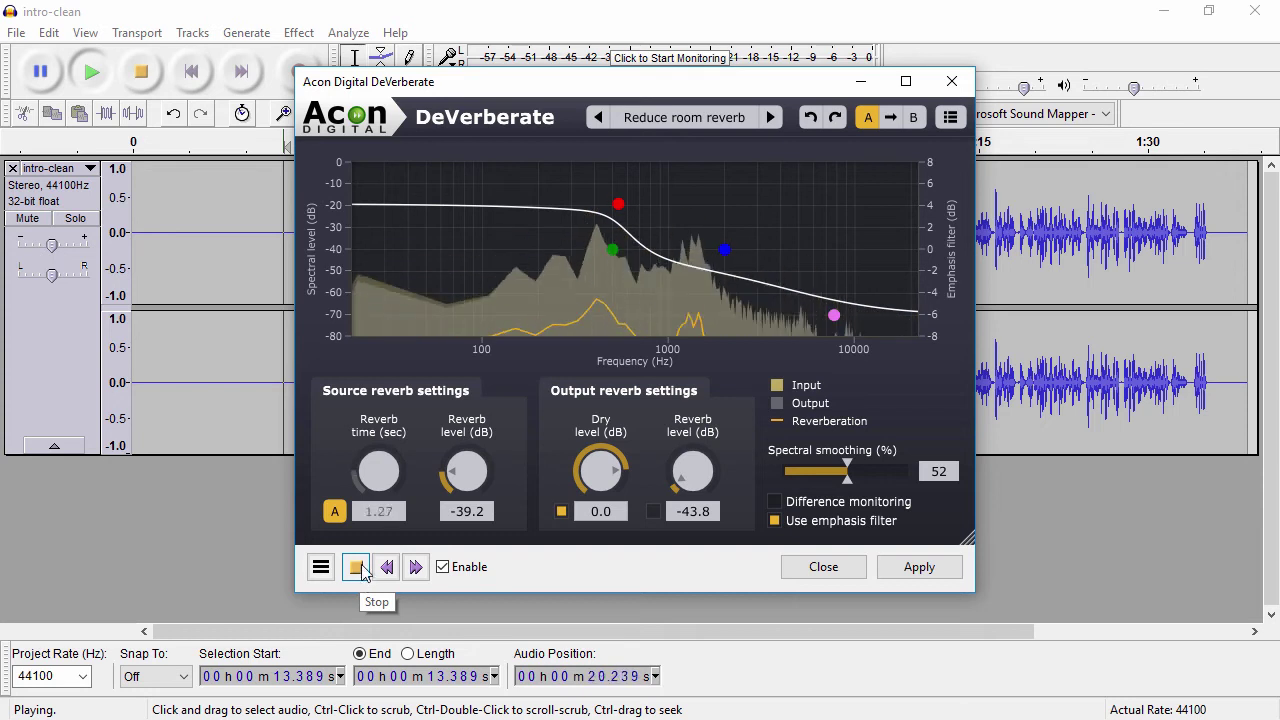
left_click(357, 568)
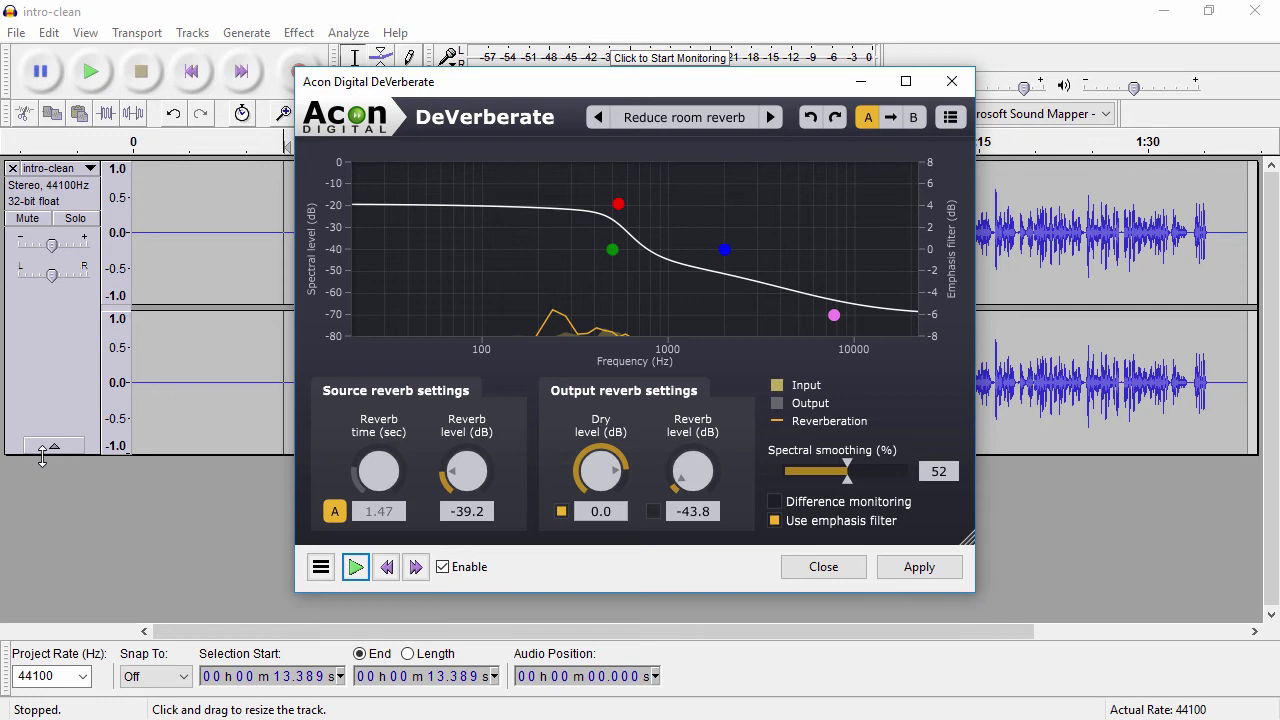
left_click(919, 566)
Apply an Equalization curve that boosts the frequencies below 200 Hz to the whole track, and listen to the start of the speech
left_click(293, 280)
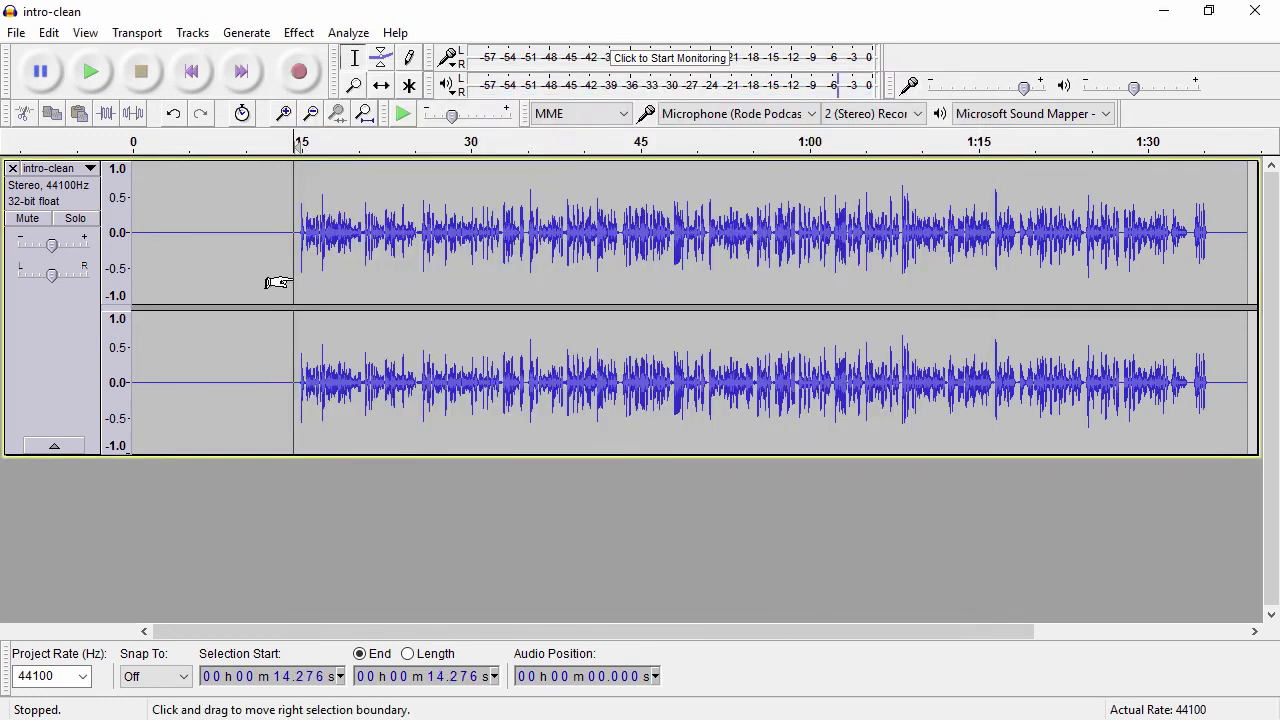
left_click(296, 32)
left_click(465, 224)
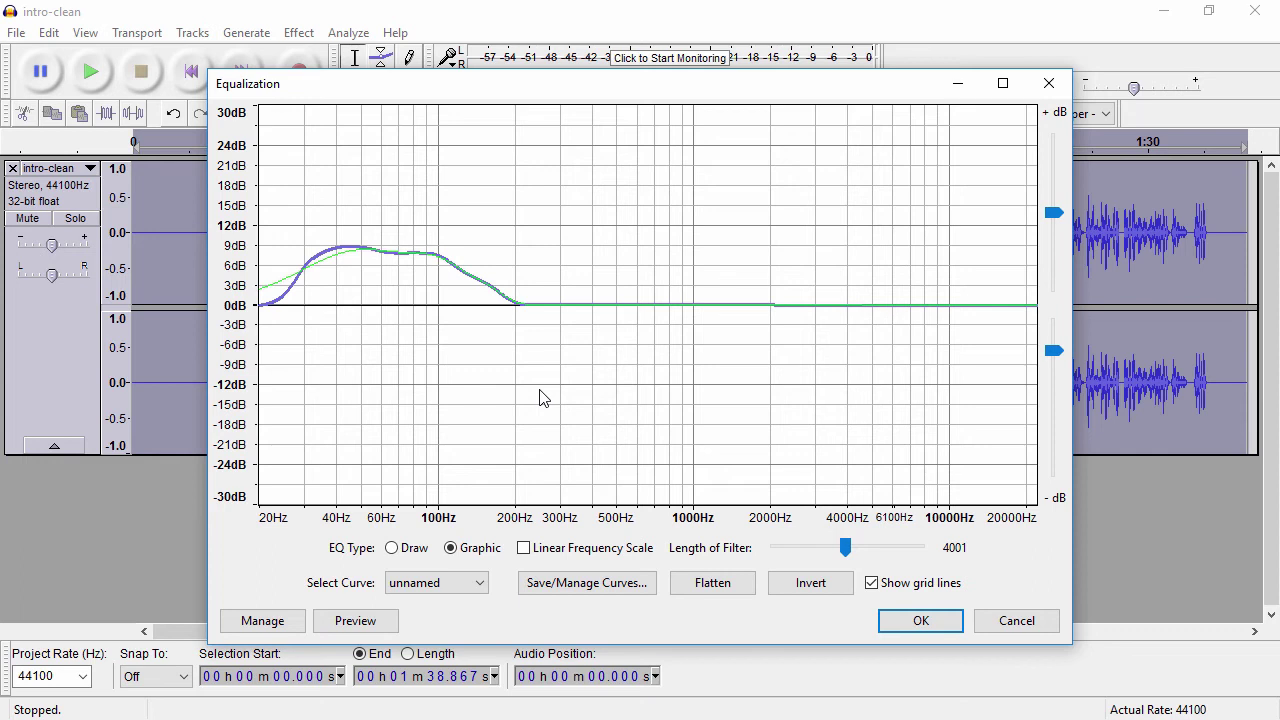
left_click(920, 620)
left_click(297, 141)
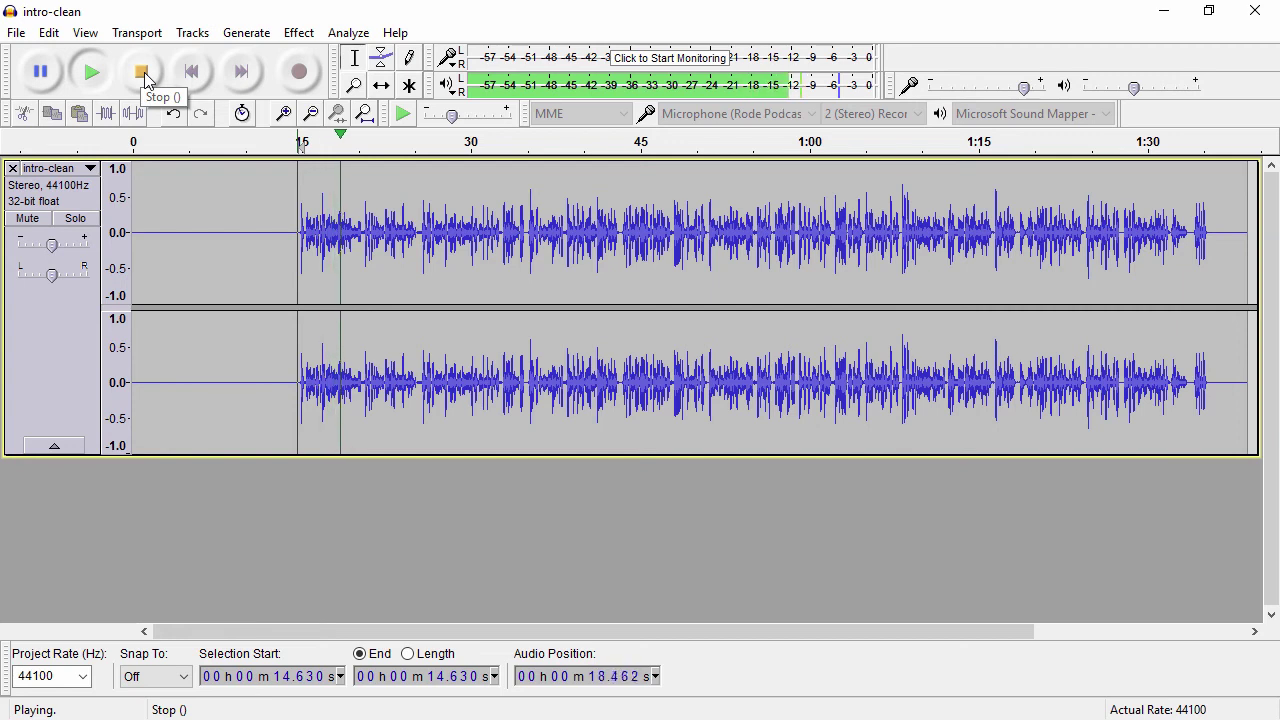
left_click(145, 78)
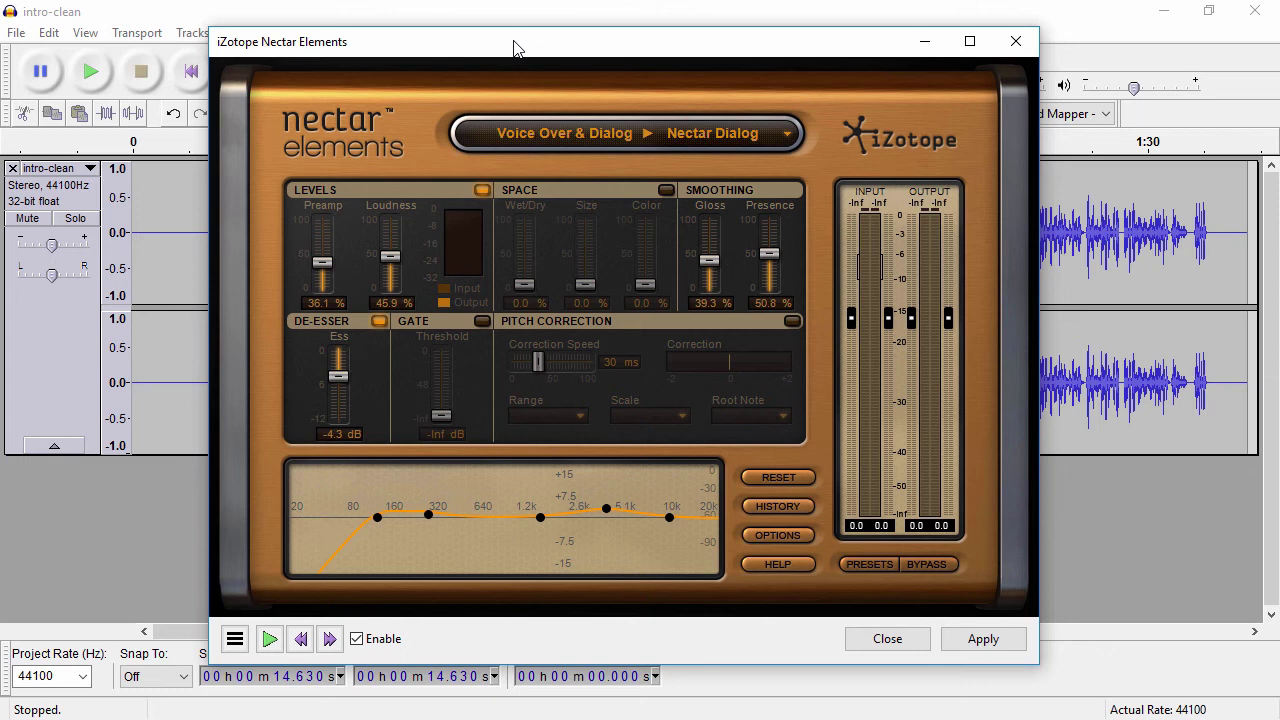
Preview the speech while toggling Nectar Elements with the Nectar Dialog preset off and on, leaving the effect enabled
left_click_drag(666, 47, 694, 40)
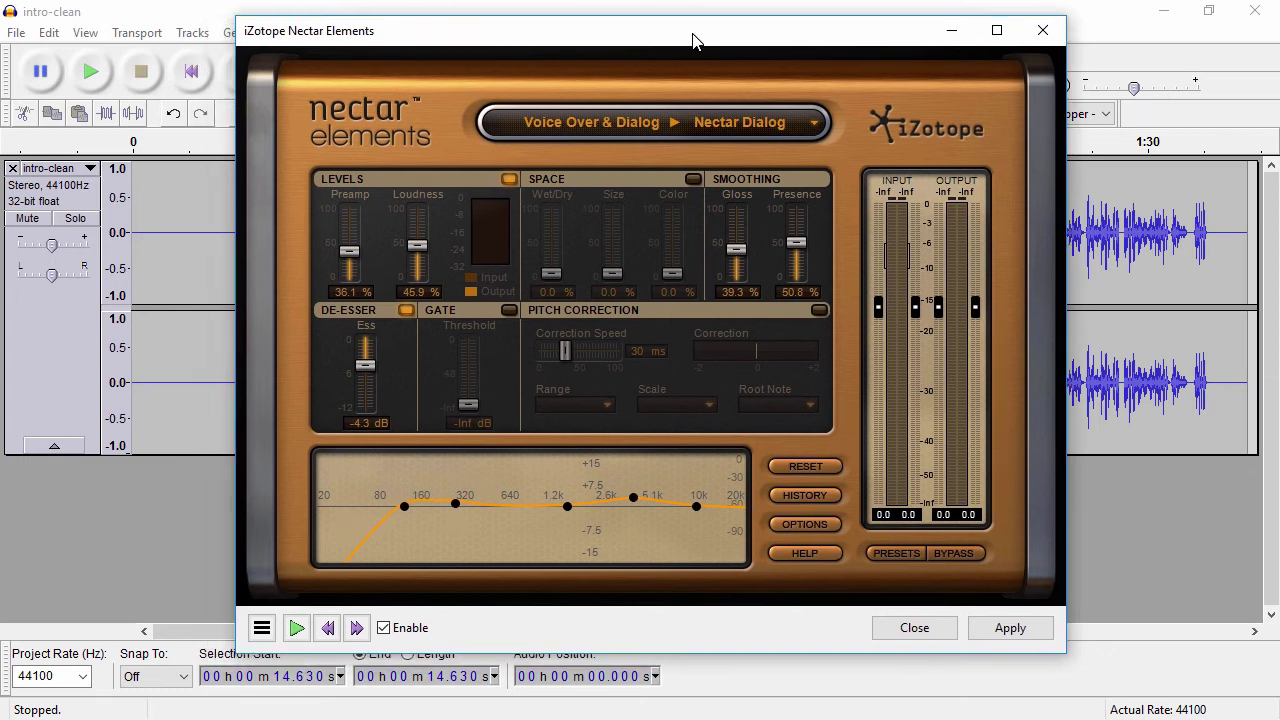
left_click(383, 630)
left_click(297, 630)
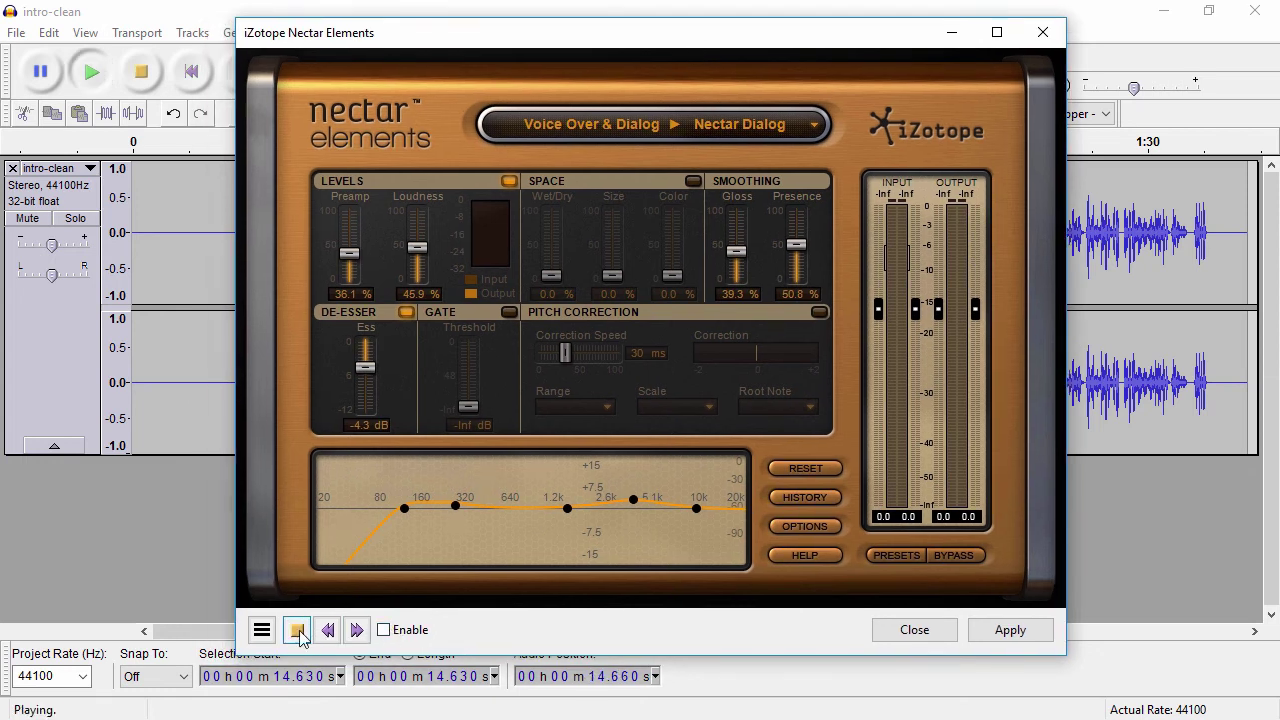
left_click(383, 630)
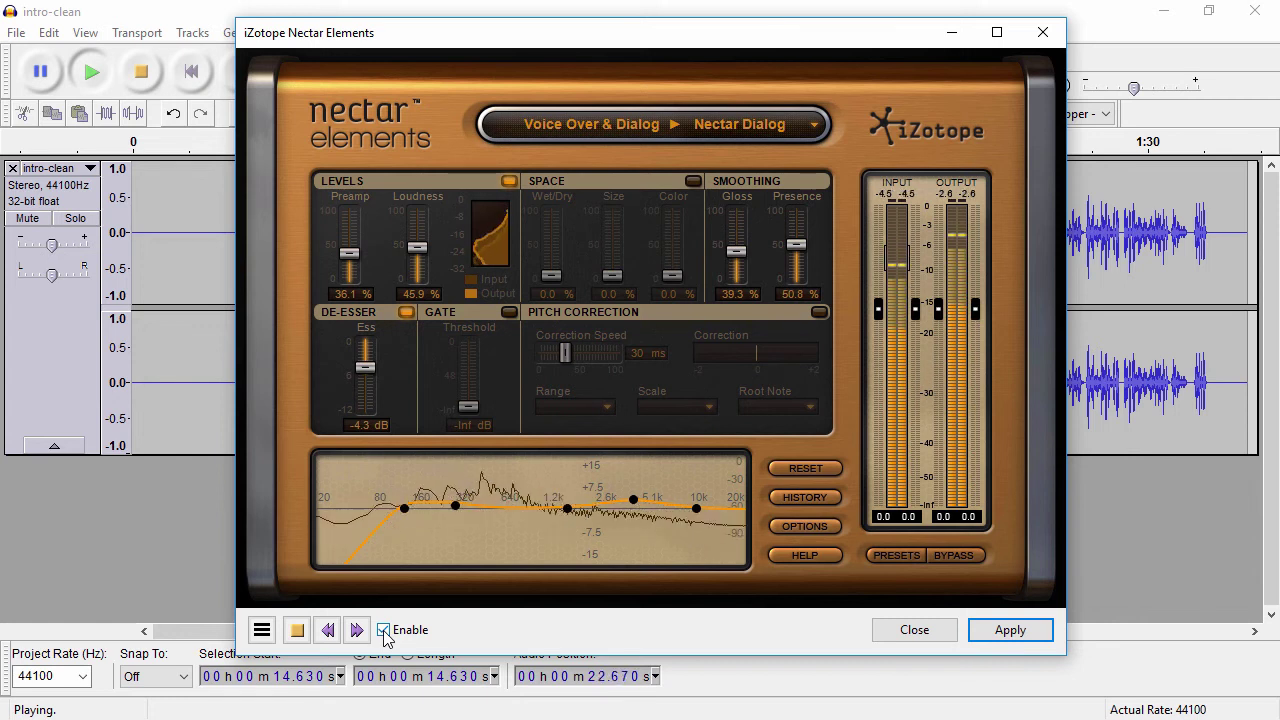
left_click(383, 630)
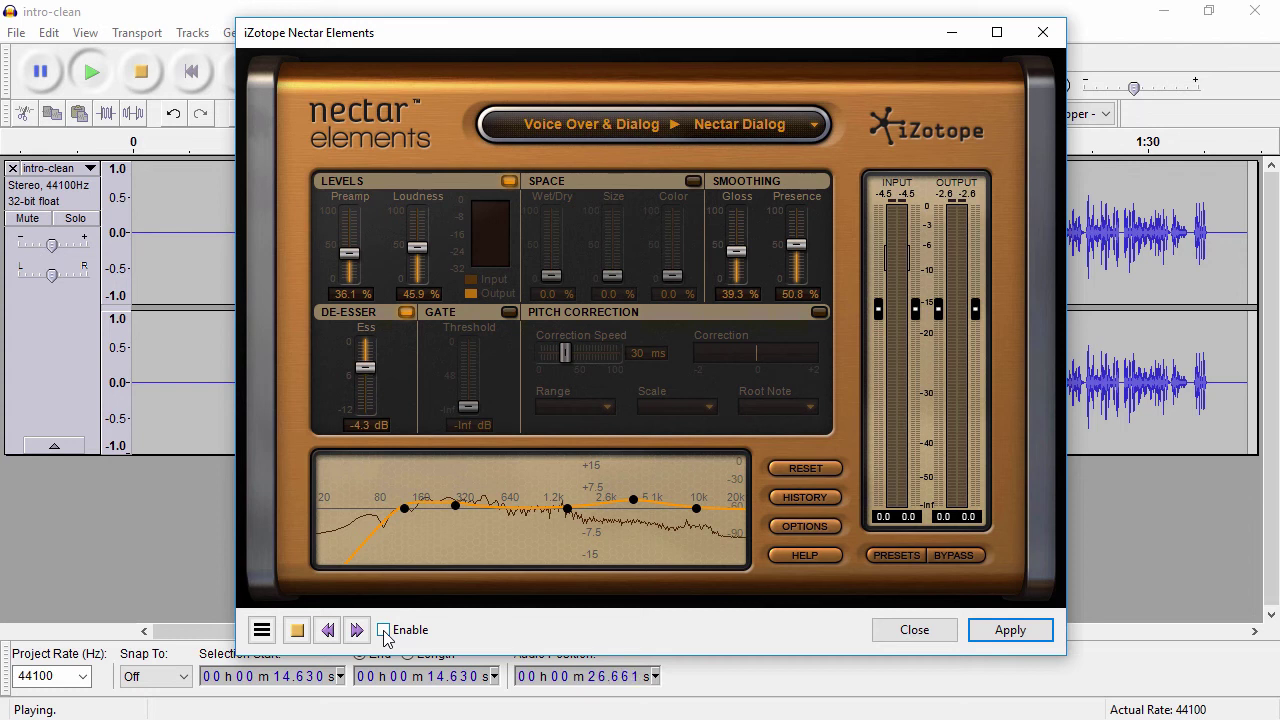
left_click(383, 630)
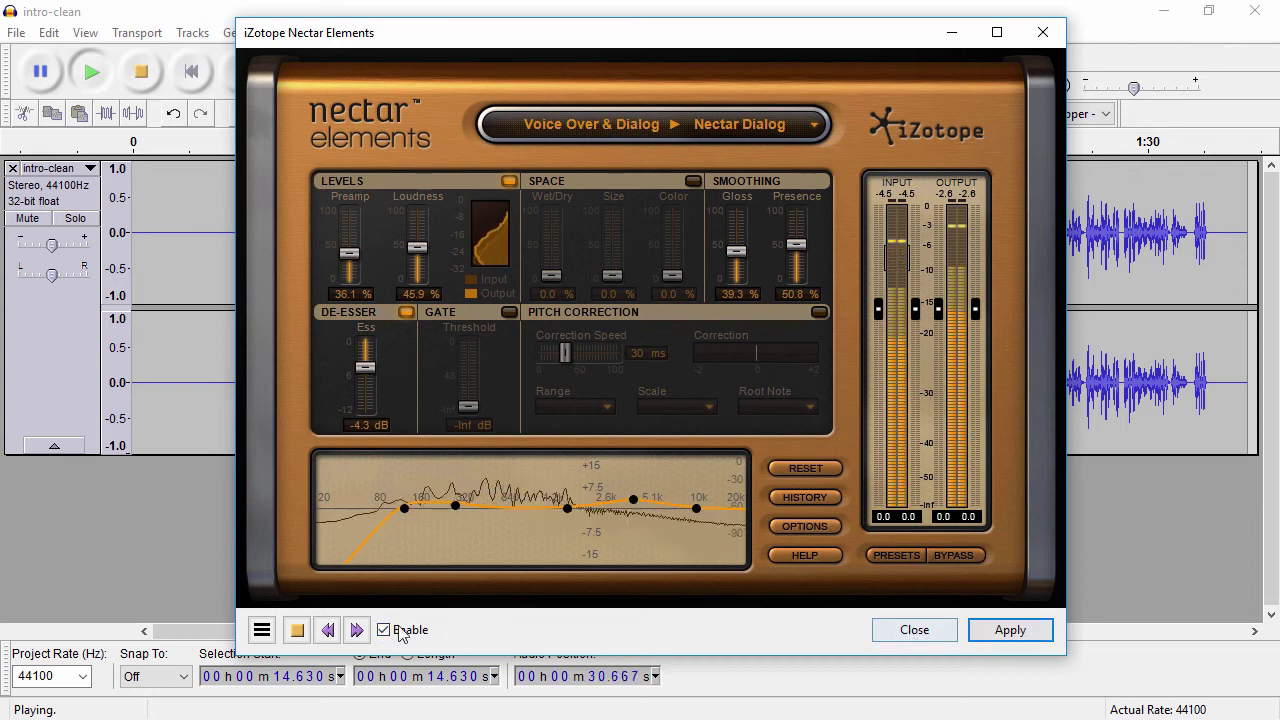
left_click(296, 630)
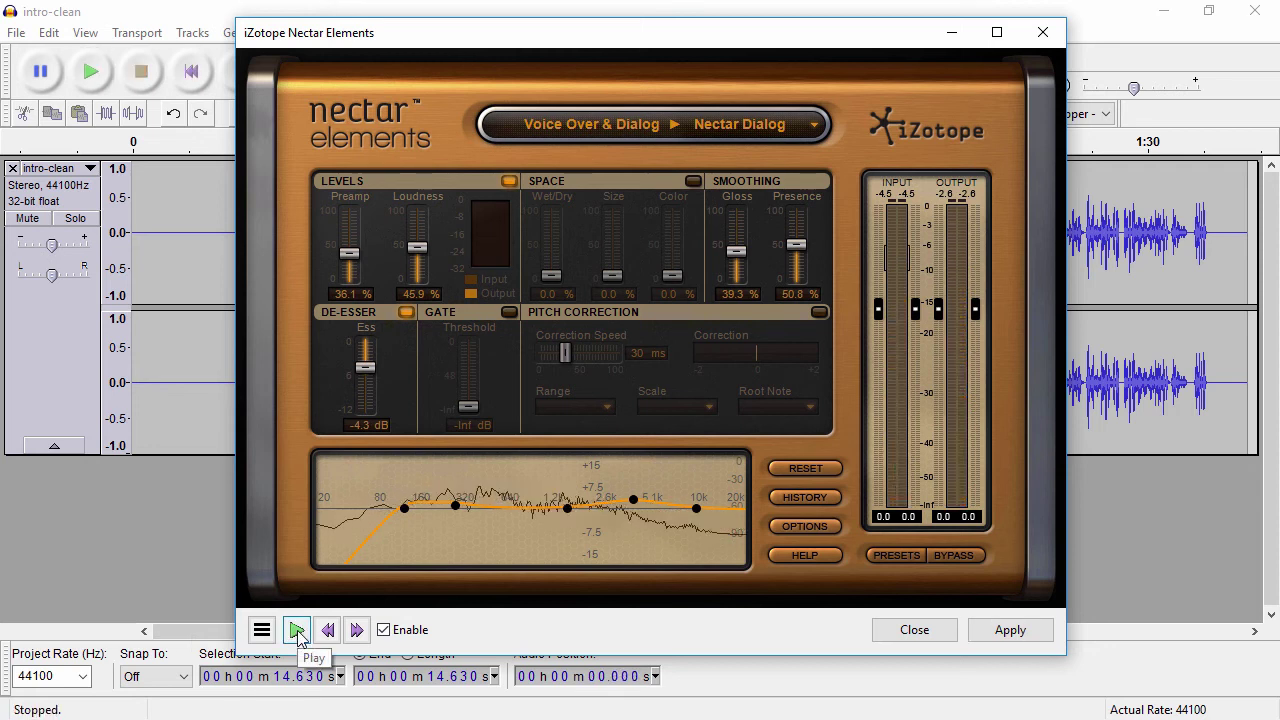
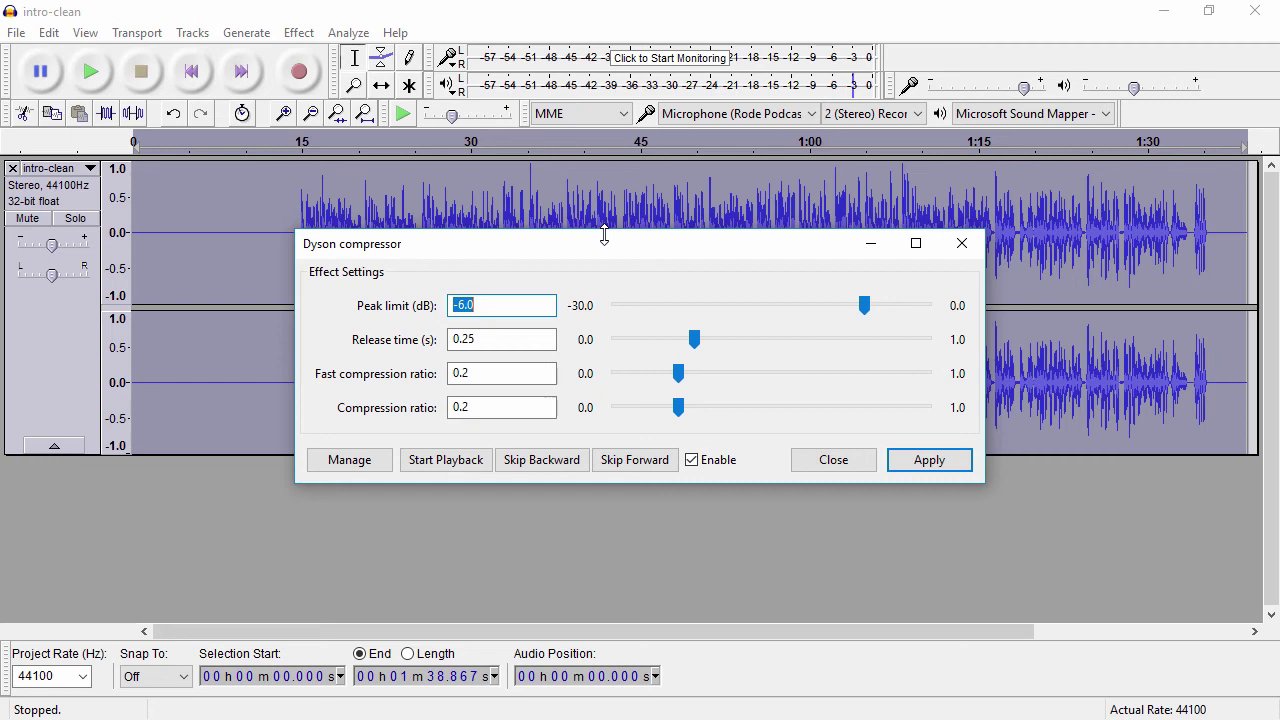
Apply the Dyson compressor with a -6.0 dB peak limit, 0.25 s release and both ratios at 0.2, and play the speech
left_click(910, 460)
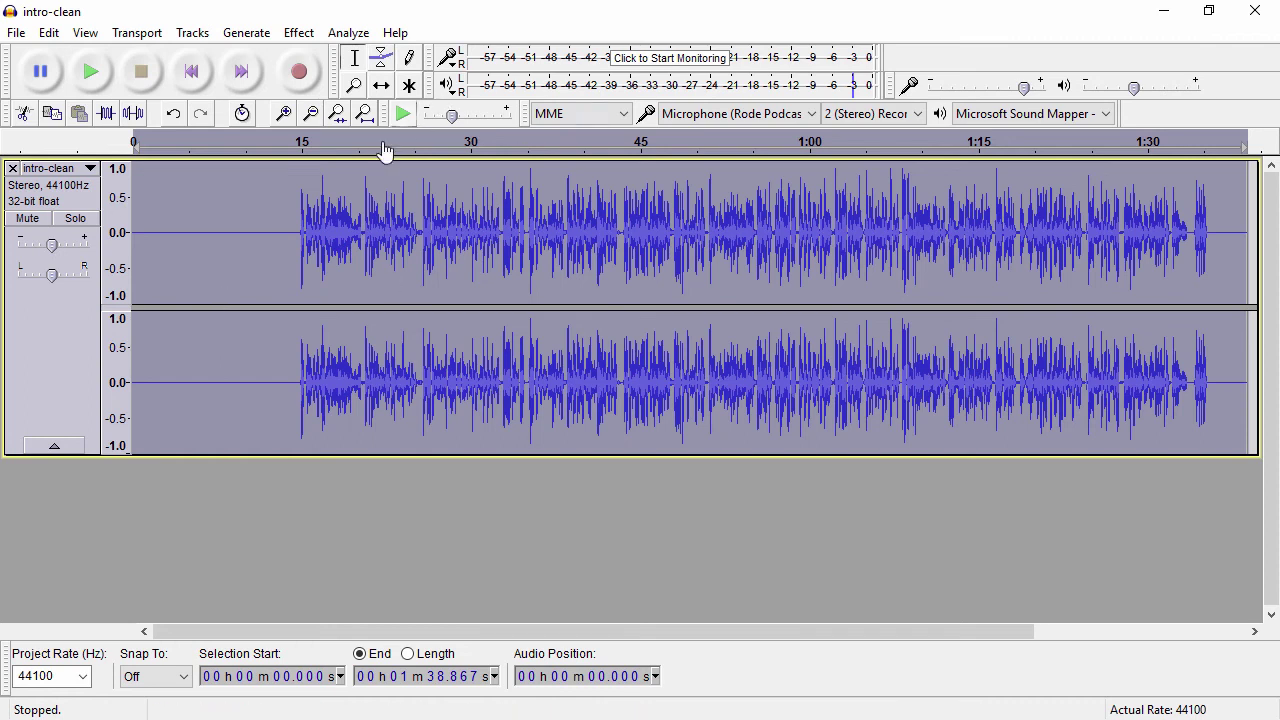
left_click(288, 176)
left_click(403, 113)
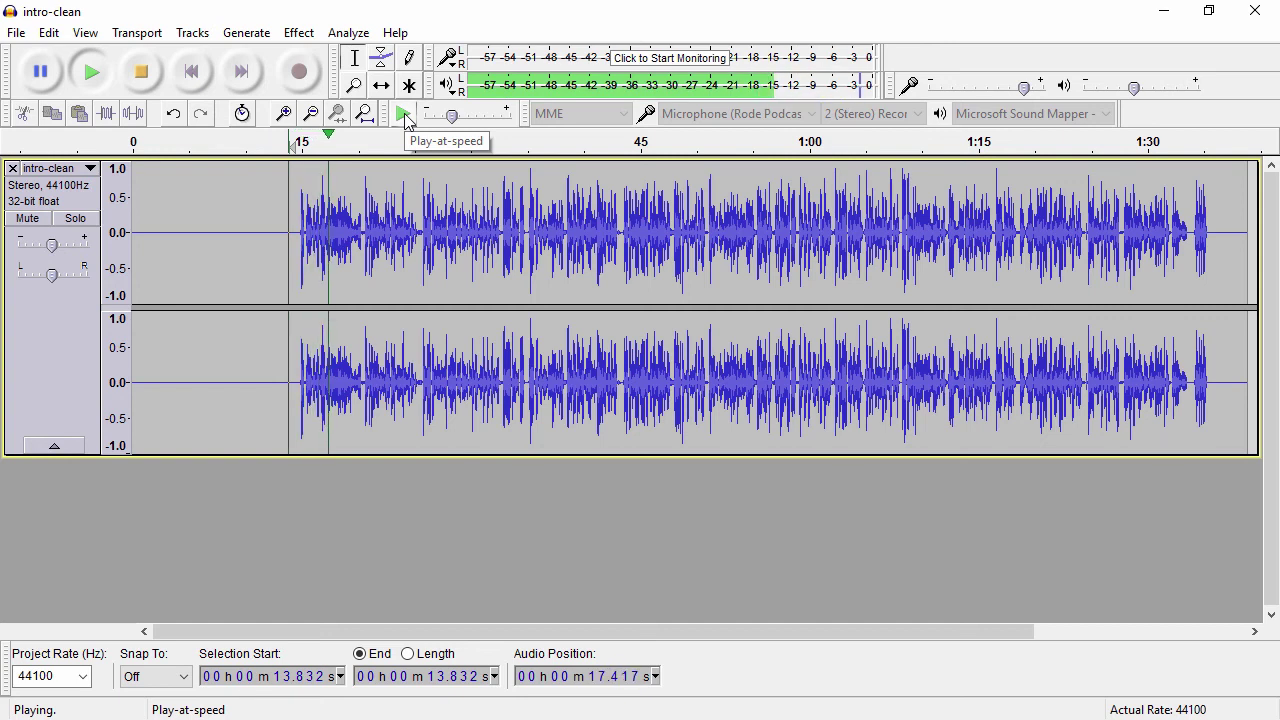
left_click(141, 75)
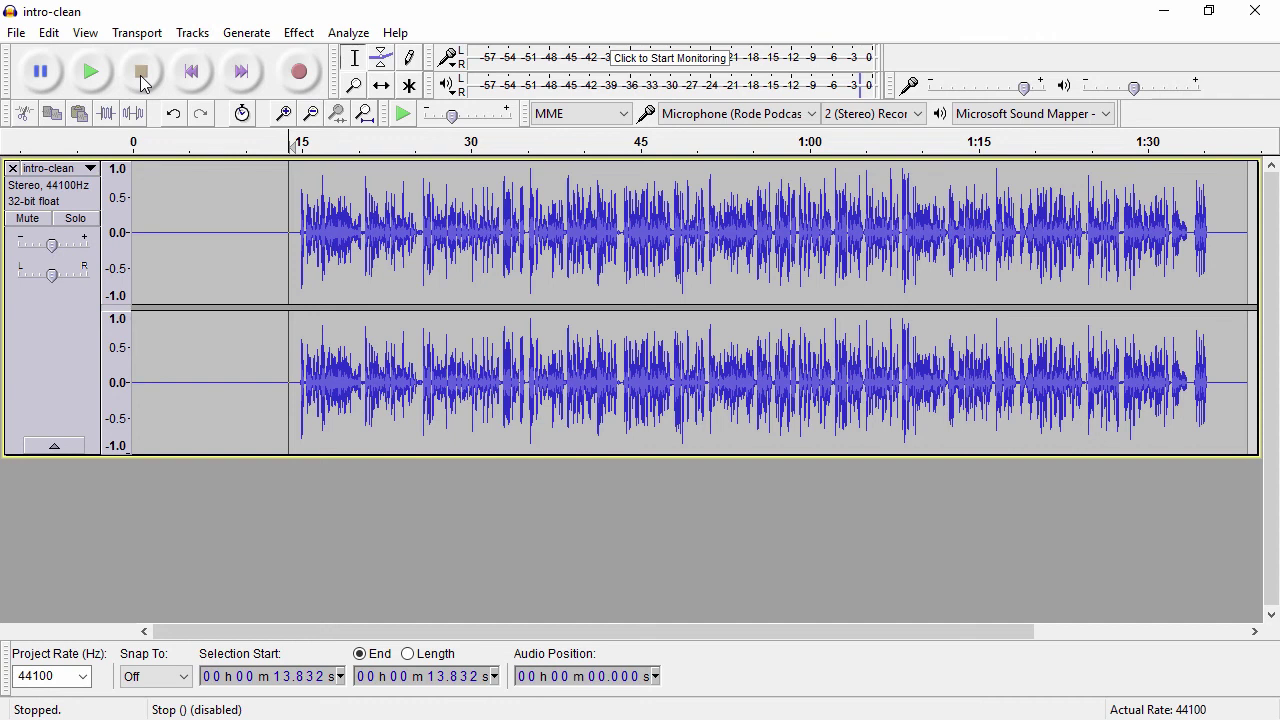
Normalize the whole track to -6.0 dB maximum amplitude with DC offset removed, and listen to the start of the speech
left_click(297, 36)
left_click(581, 394)
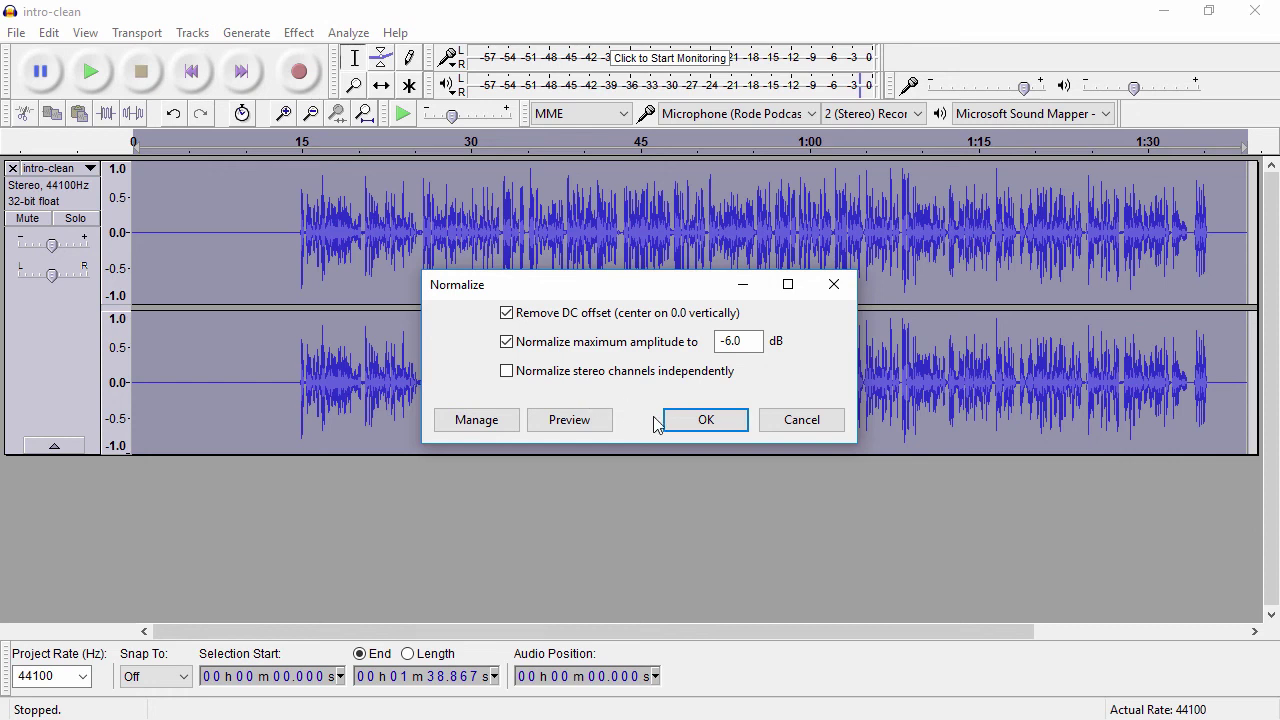
left_click(706, 420)
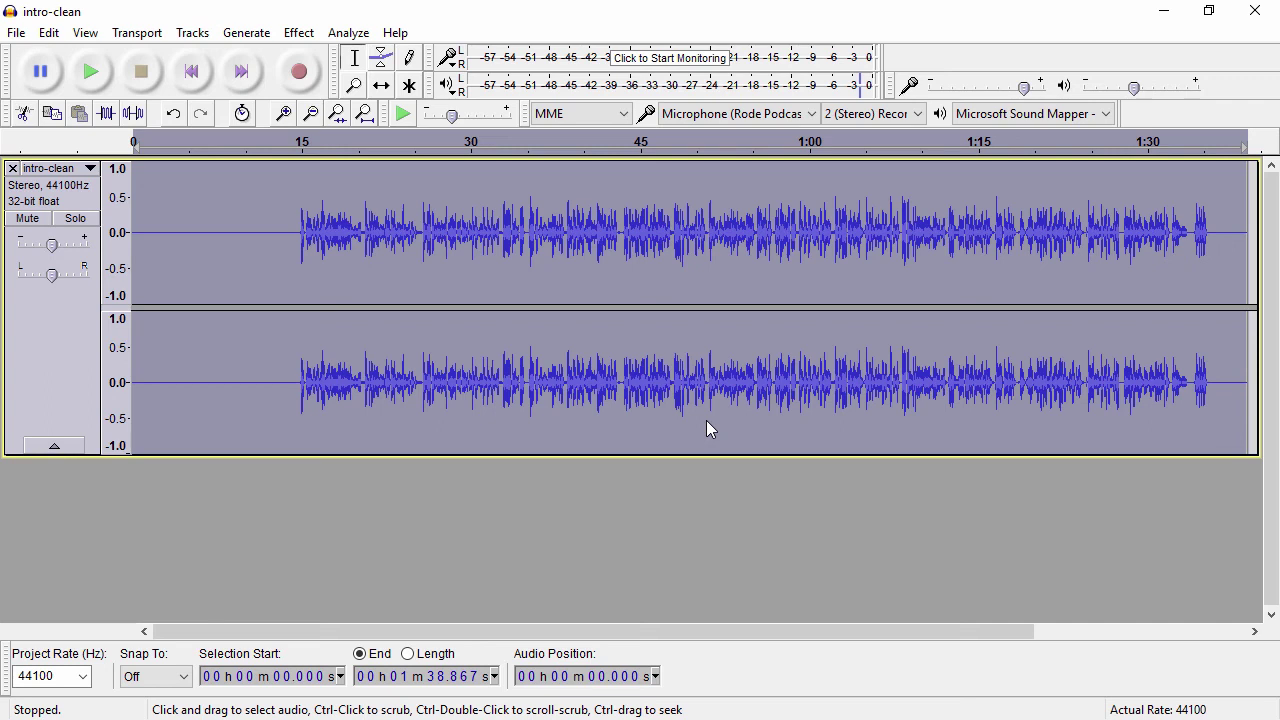
left_click(284, 236)
left_click(90, 71)
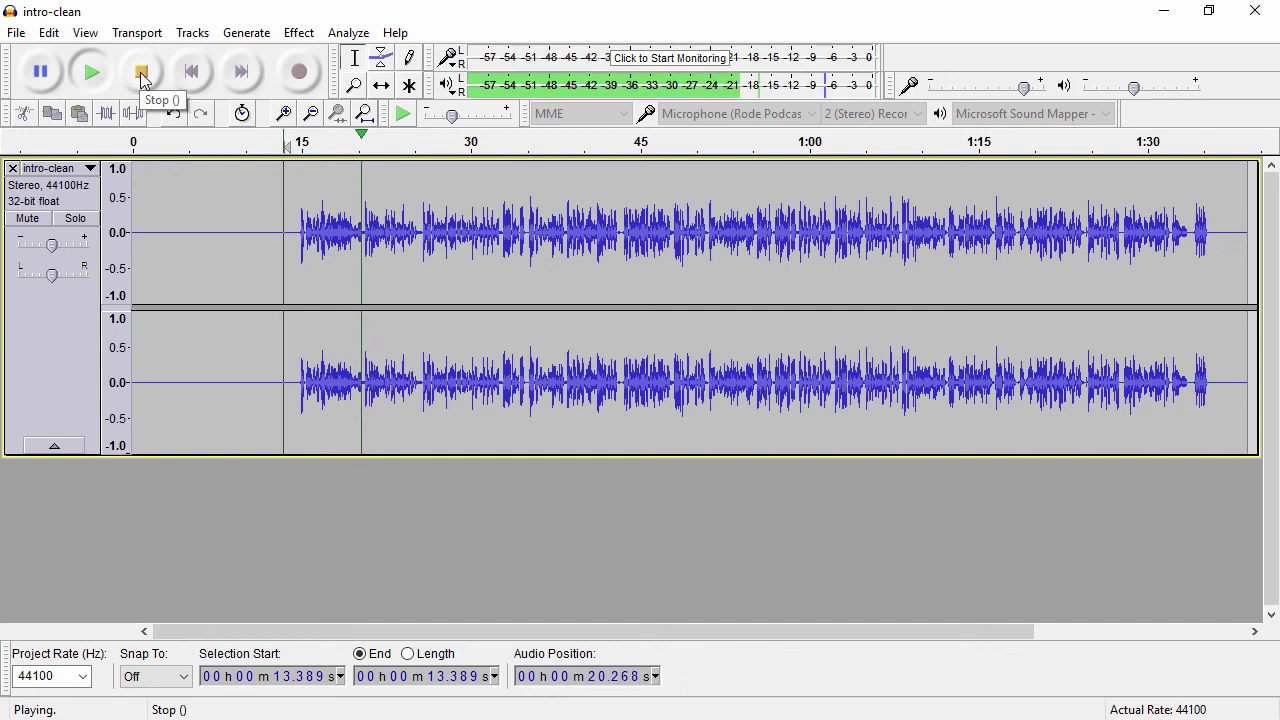
left_click(142, 79)
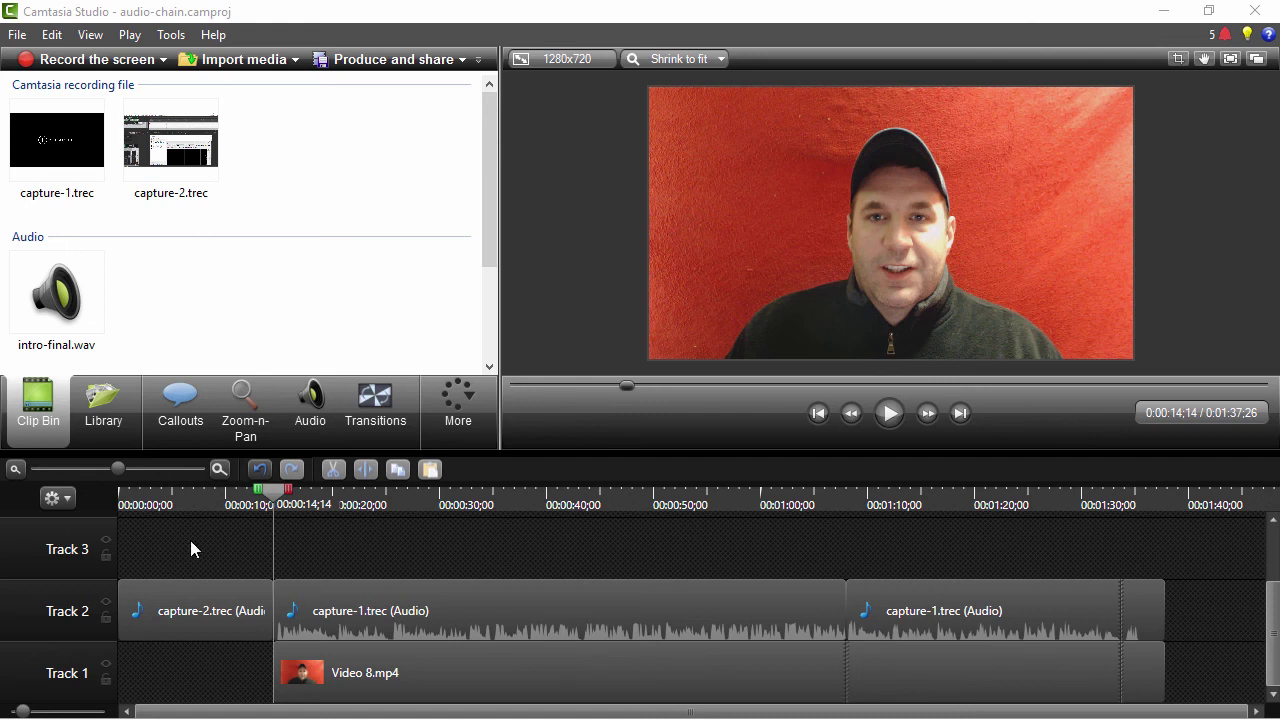
In Camtasia Studio, add intro-final.wav to the start of Track 3 and turn off Track 2
left_click_drag(66, 292, 108, 607)
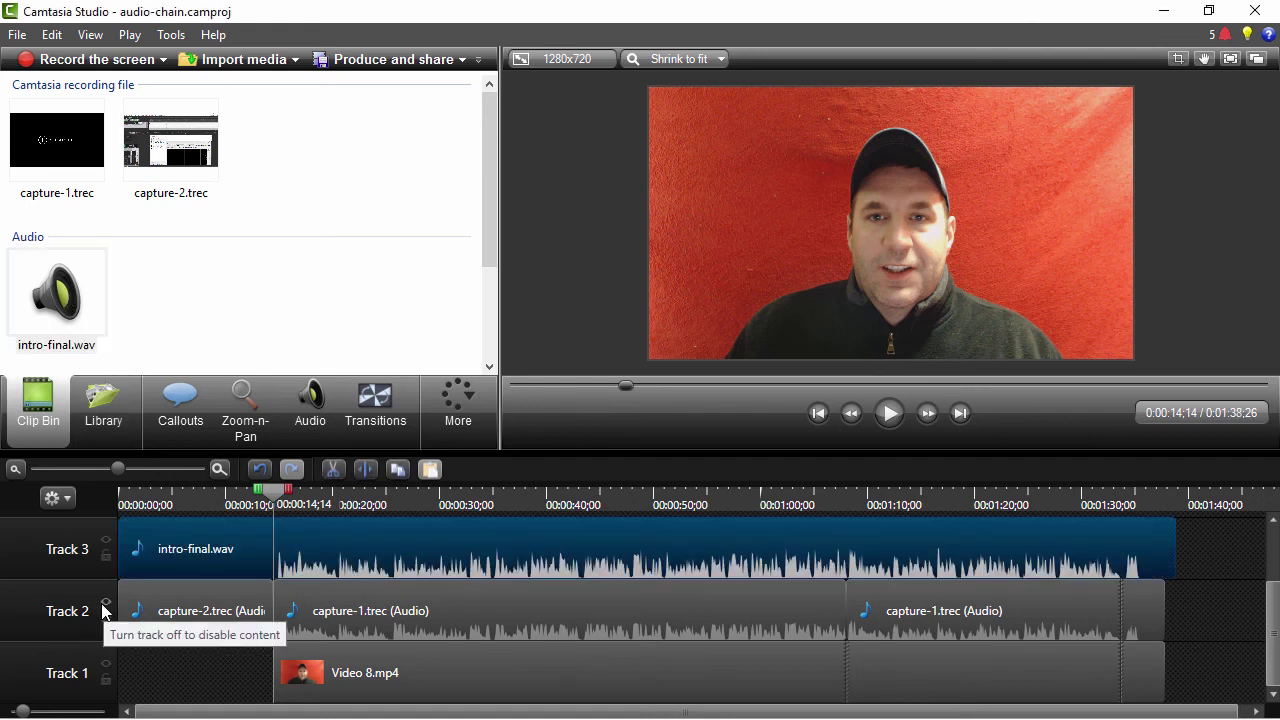
left_click(107, 605)
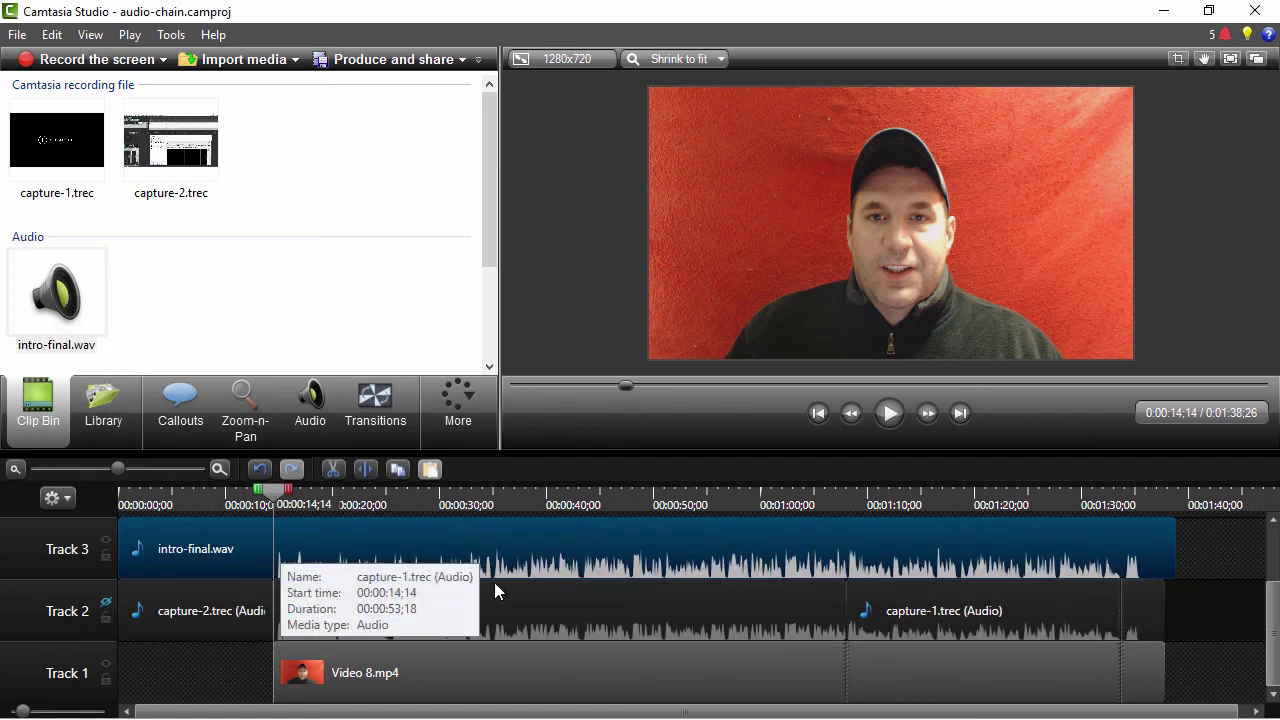
Turn on Remove clipping for the intro-final.wav clip, and play the speech before and after the change
left_click(301, 400)
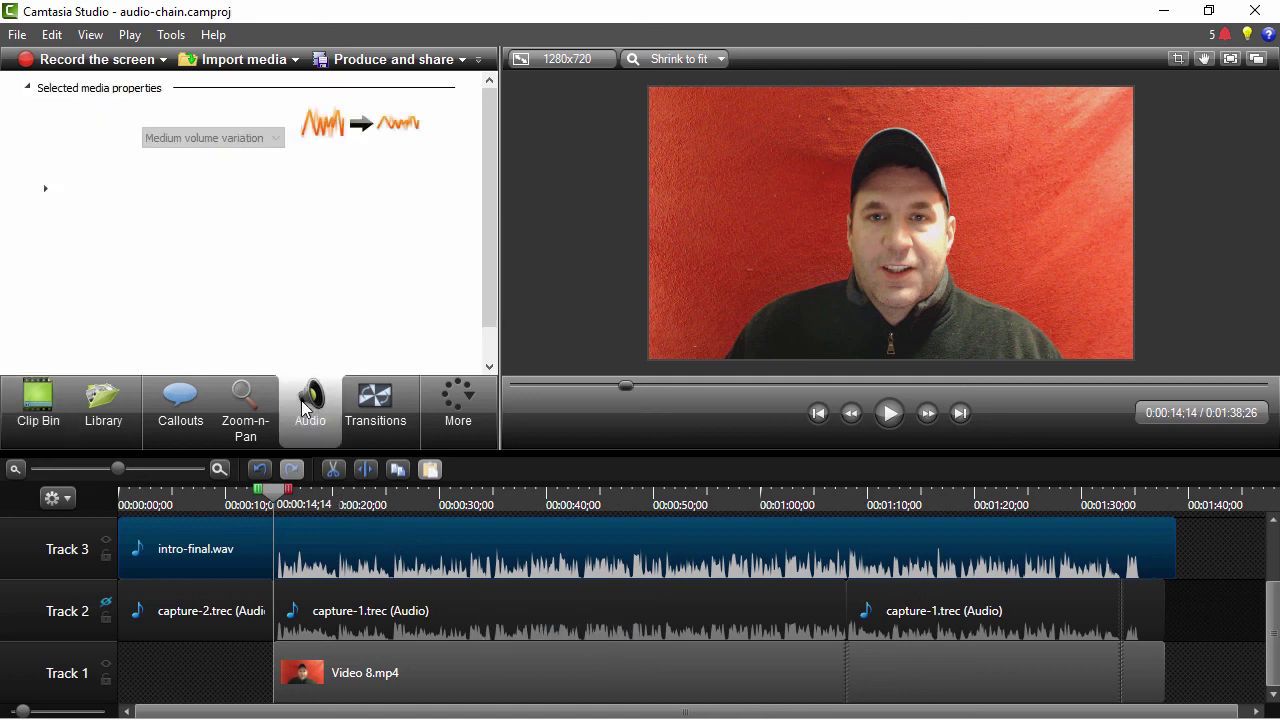
left_click(47, 189)
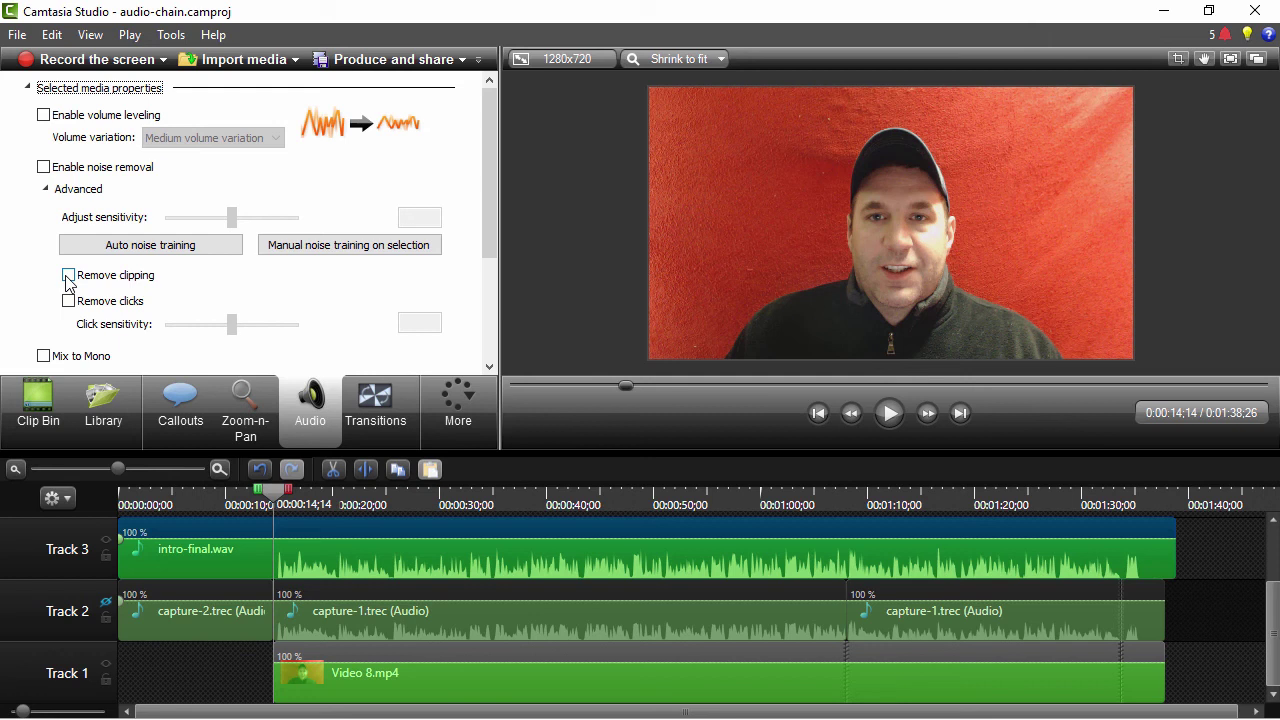
left_click(891, 415)
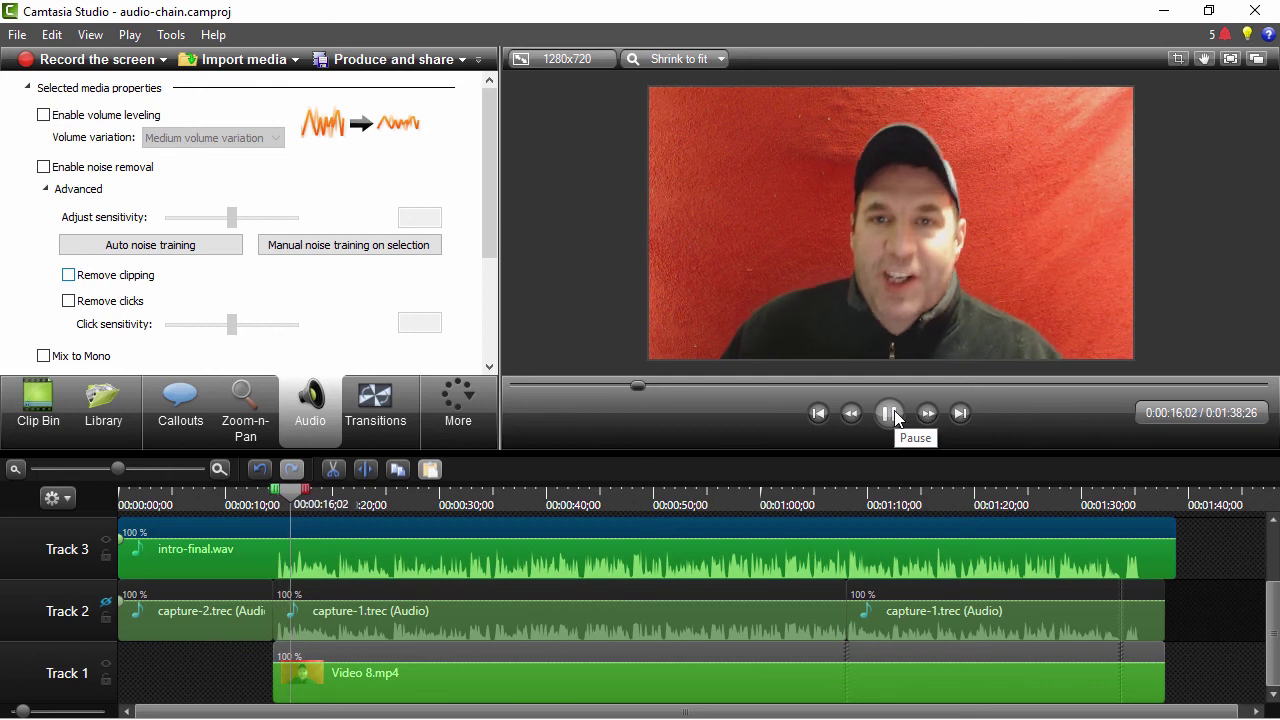
left_click(87, 284)
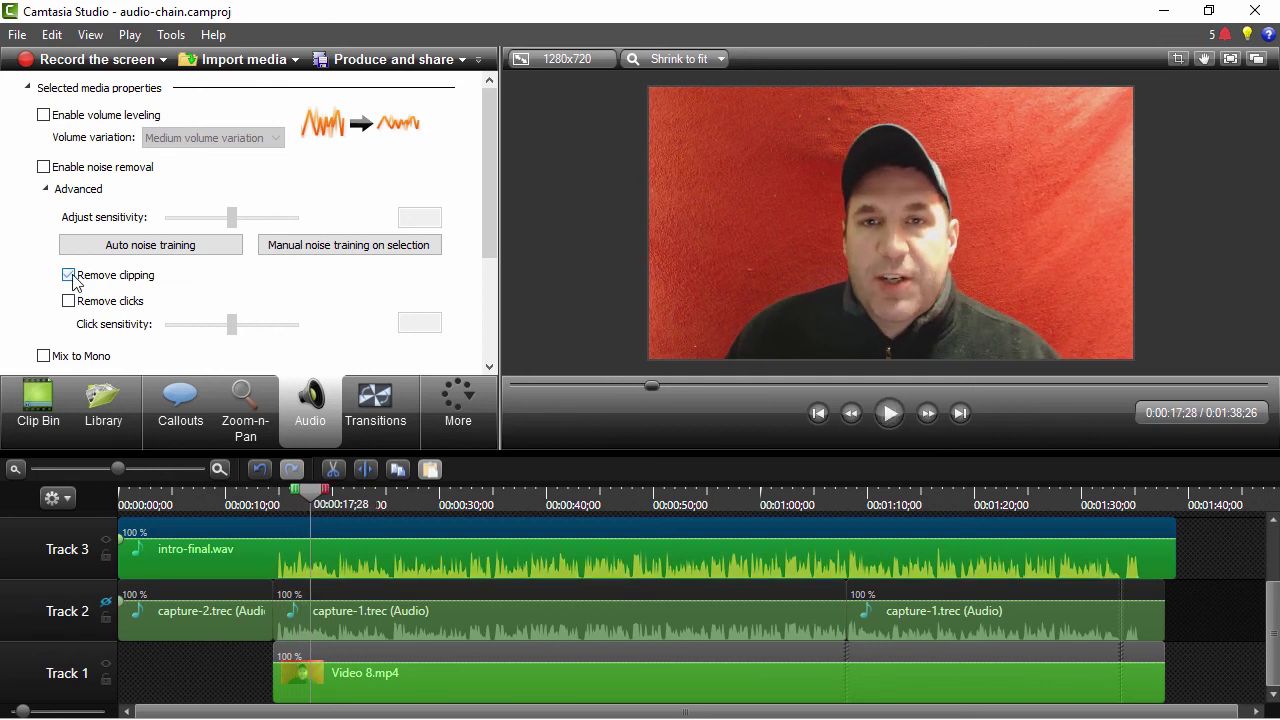
left_click(884, 417)
left_click(884, 418)
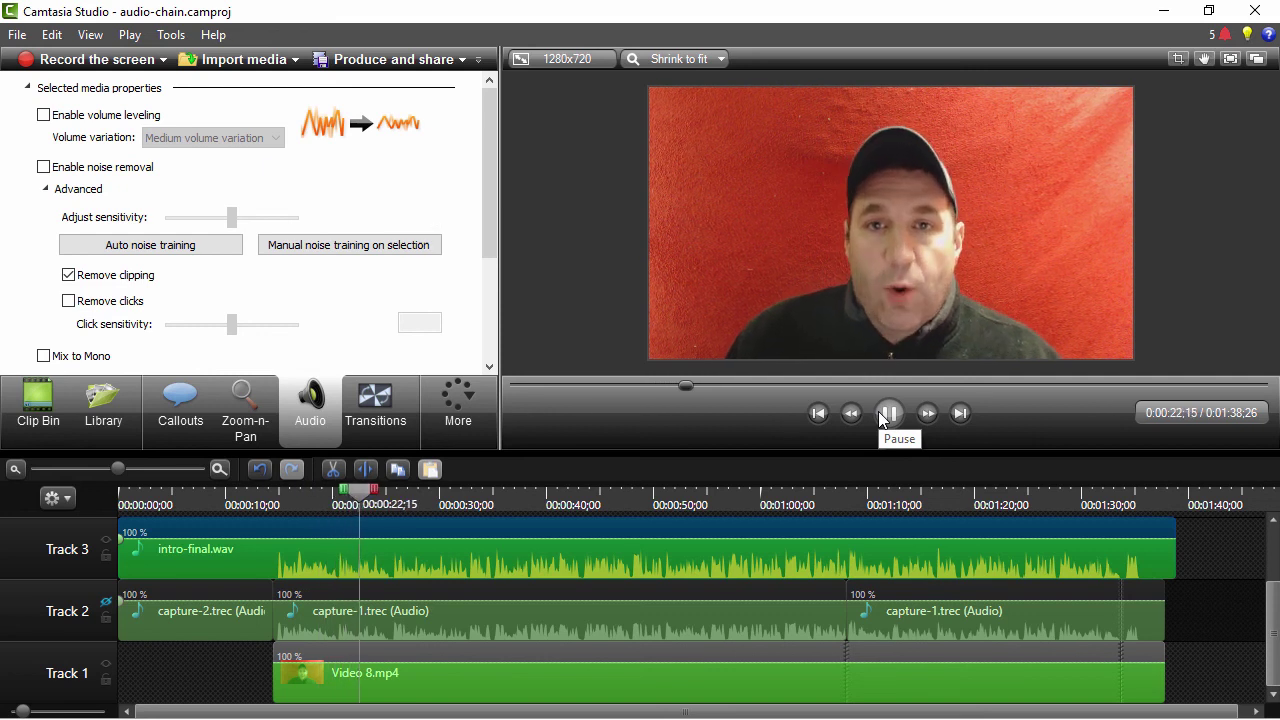
left_click(880, 415)
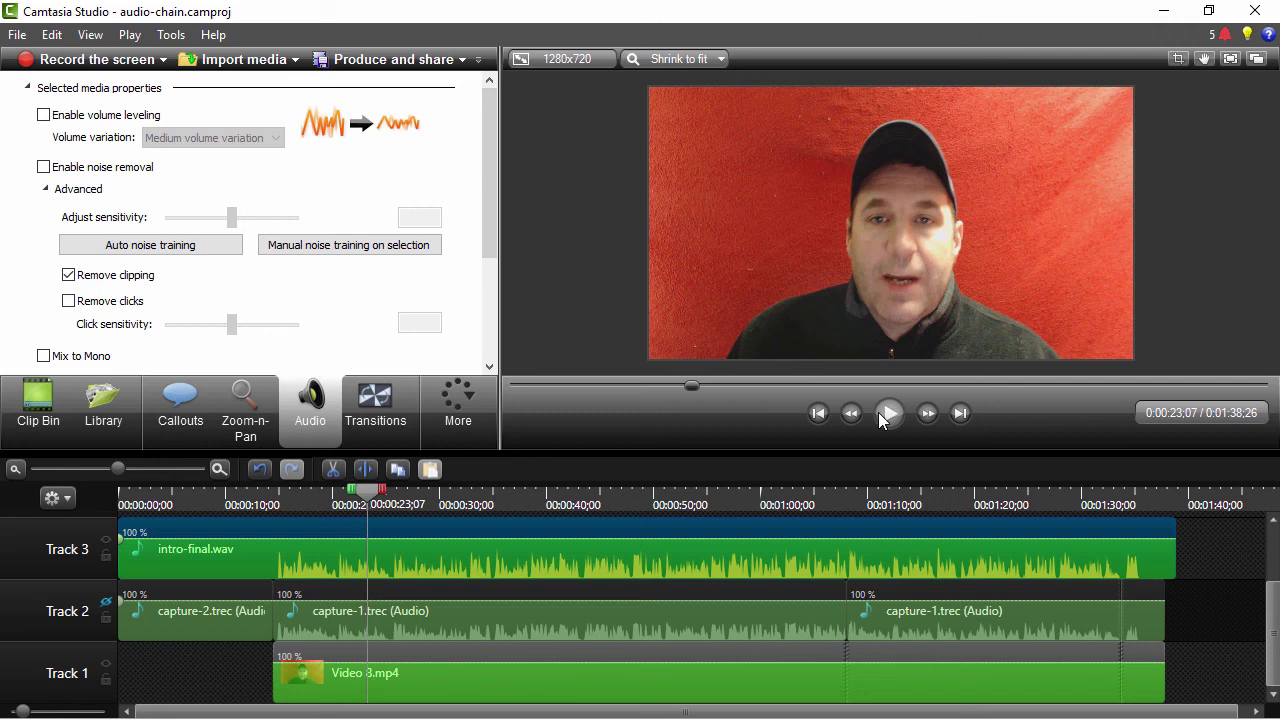
Enable volume leveling for the intro-final.wav clip and choose its volume variation option
left_click(44, 116)
left_click(213, 137)
left_click(200, 155)
Raise the volume of the intro-final.wav clip by two increments
left_click_drag(495, 231, 490, 357)
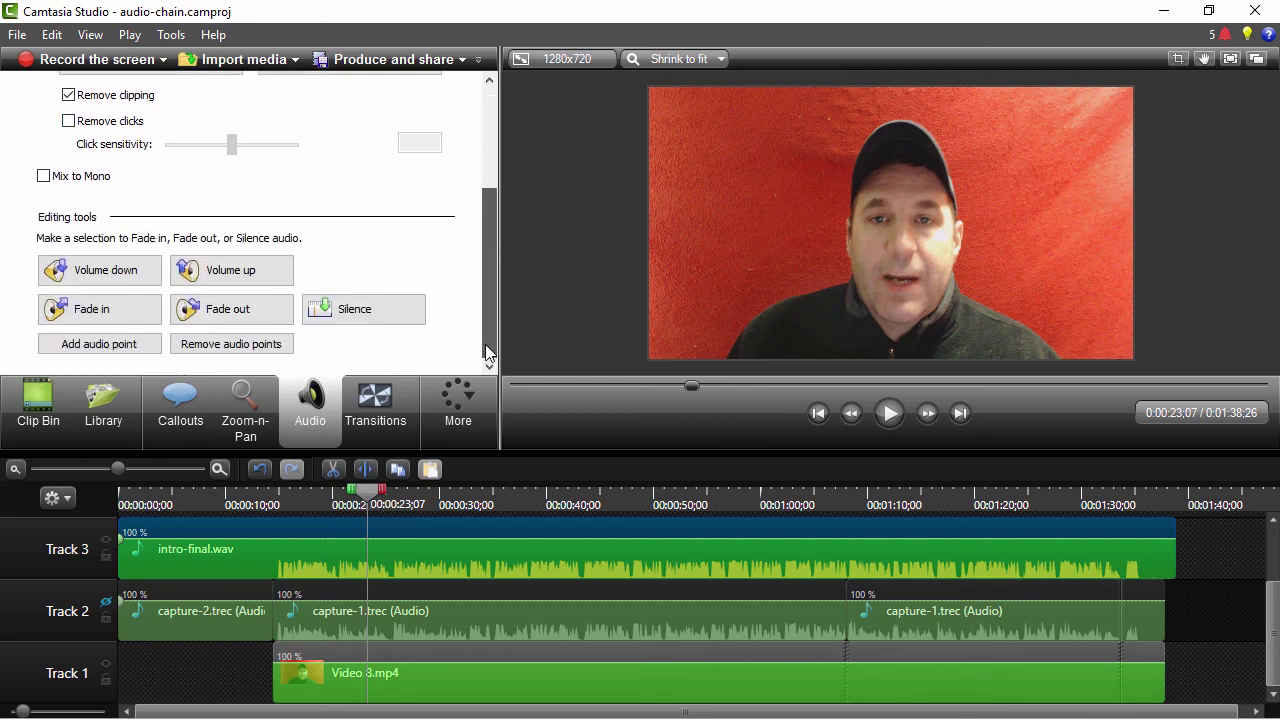
left_click(206, 271)
left_click(206, 271)
Play the leveled, louder audio twice from about 14 seconds on the timeline, and return the playhead to where the video starts
left_click(268, 492)
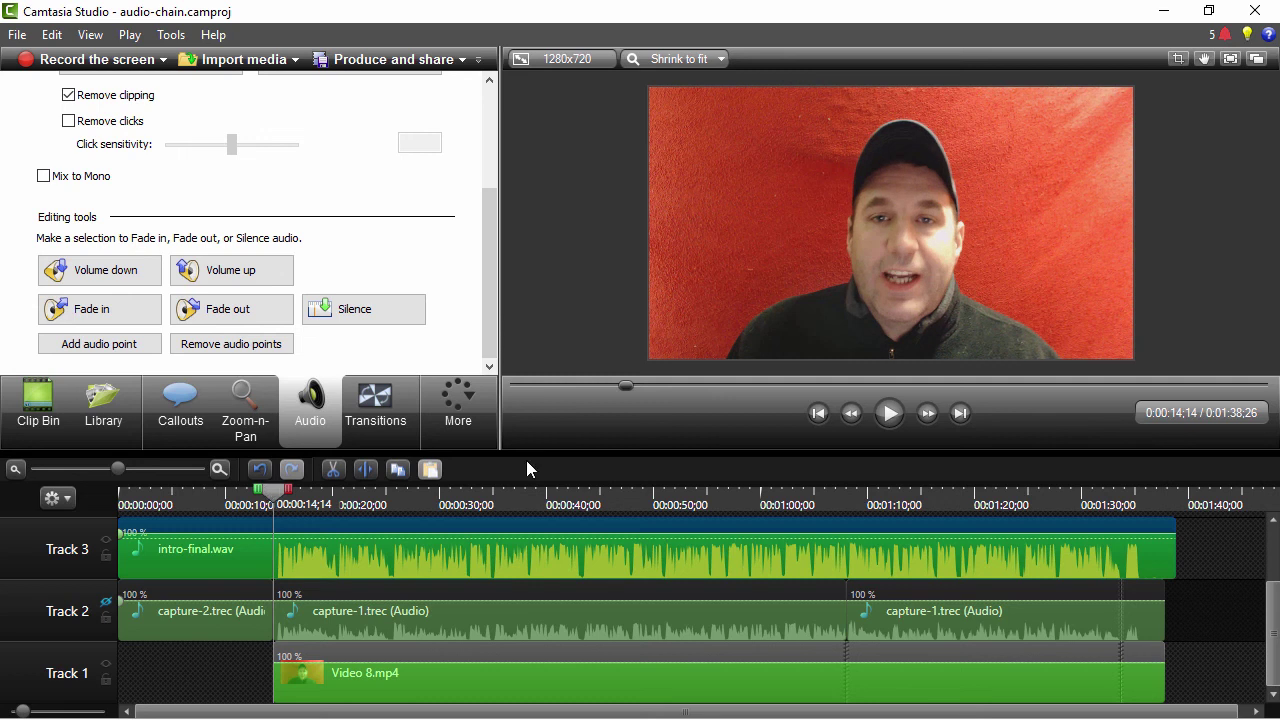
left_click(887, 420)
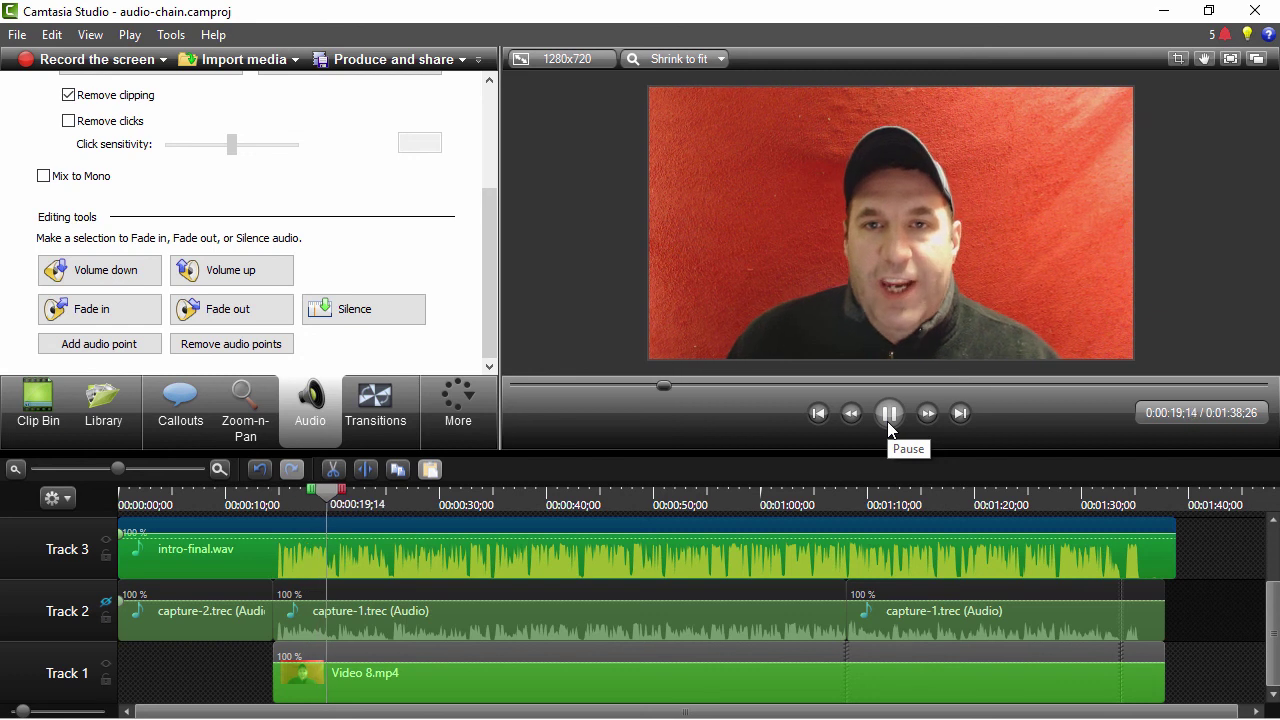
left_click(888, 424)
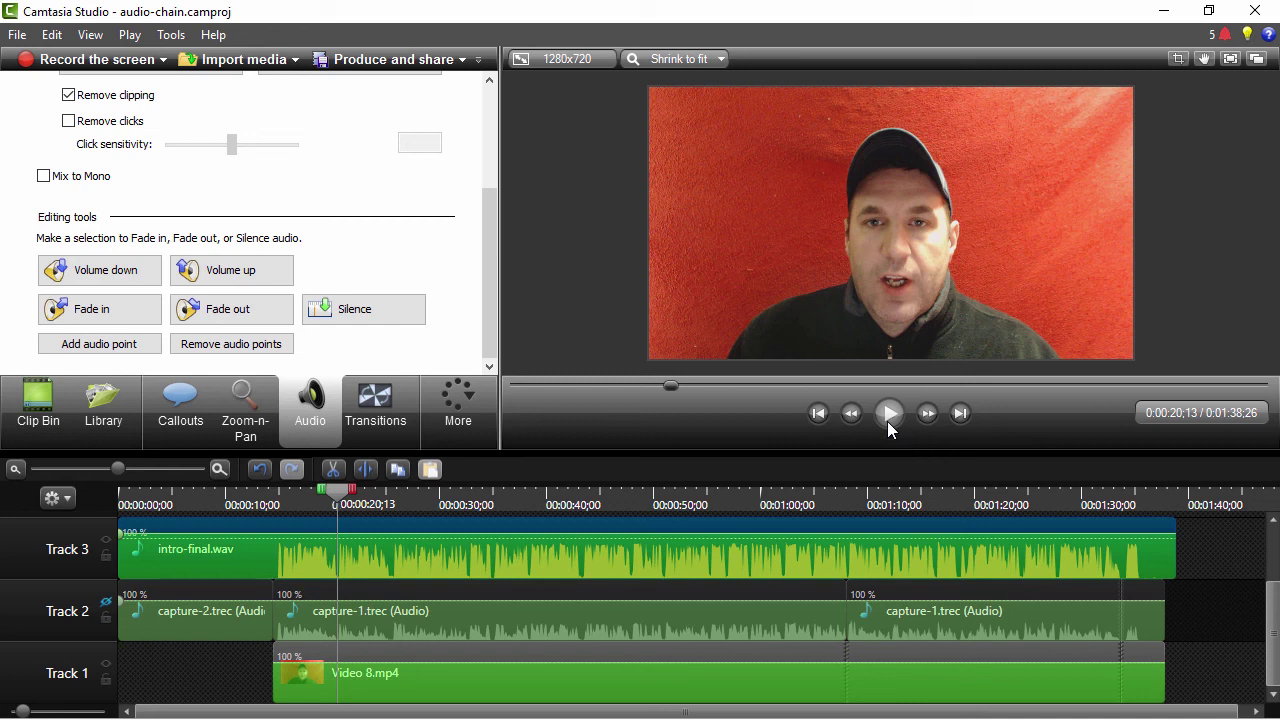
left_click_drag(347, 498, 262, 505)
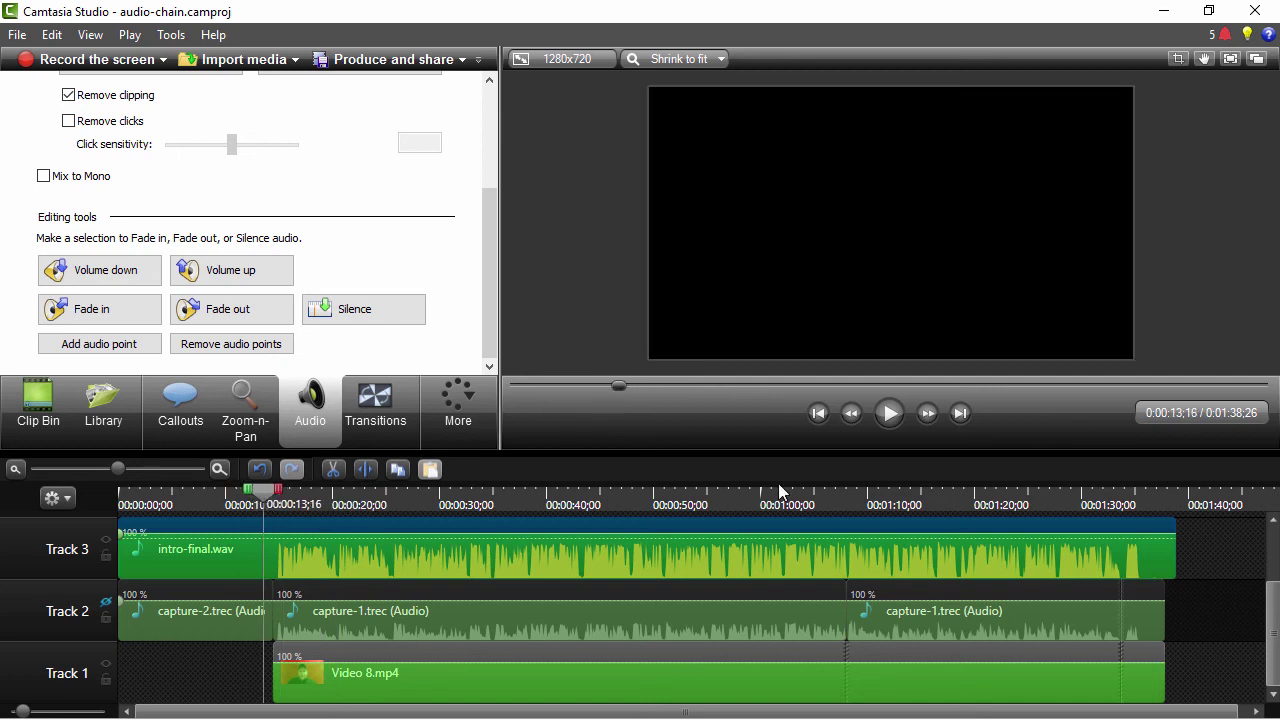
left_click(887, 414)
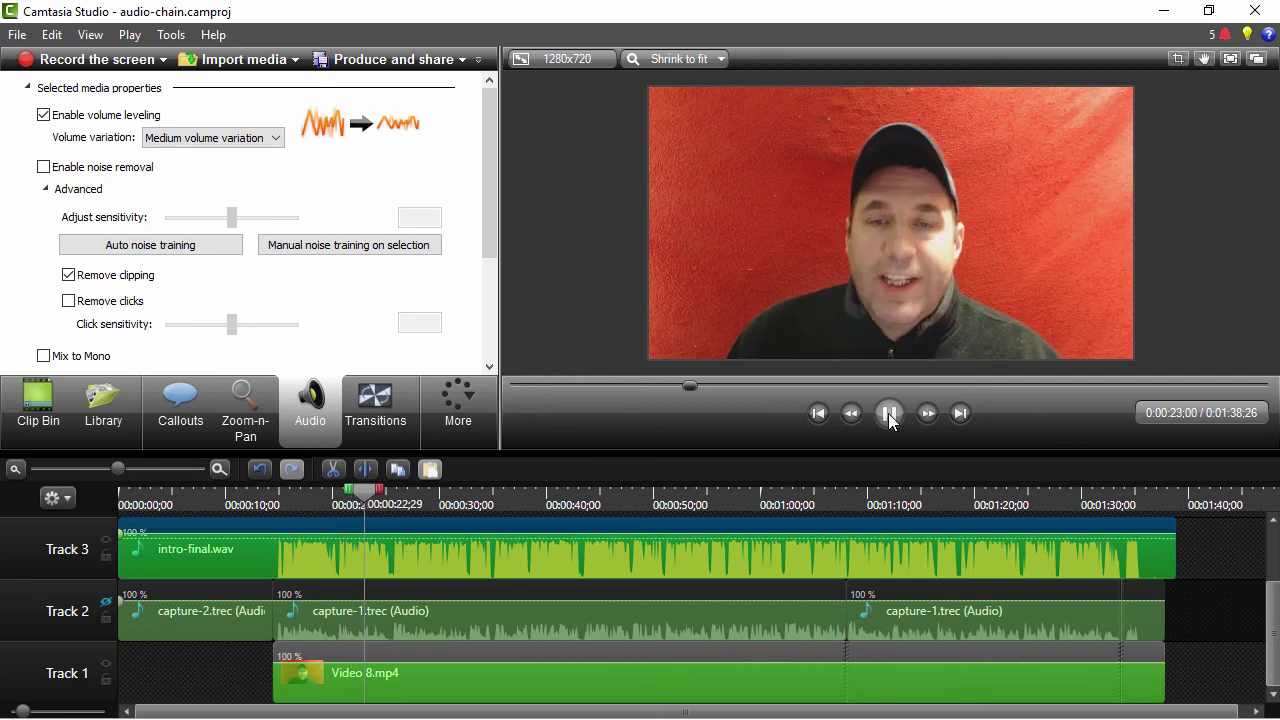
left_click(890, 414)
left_click(273, 497)
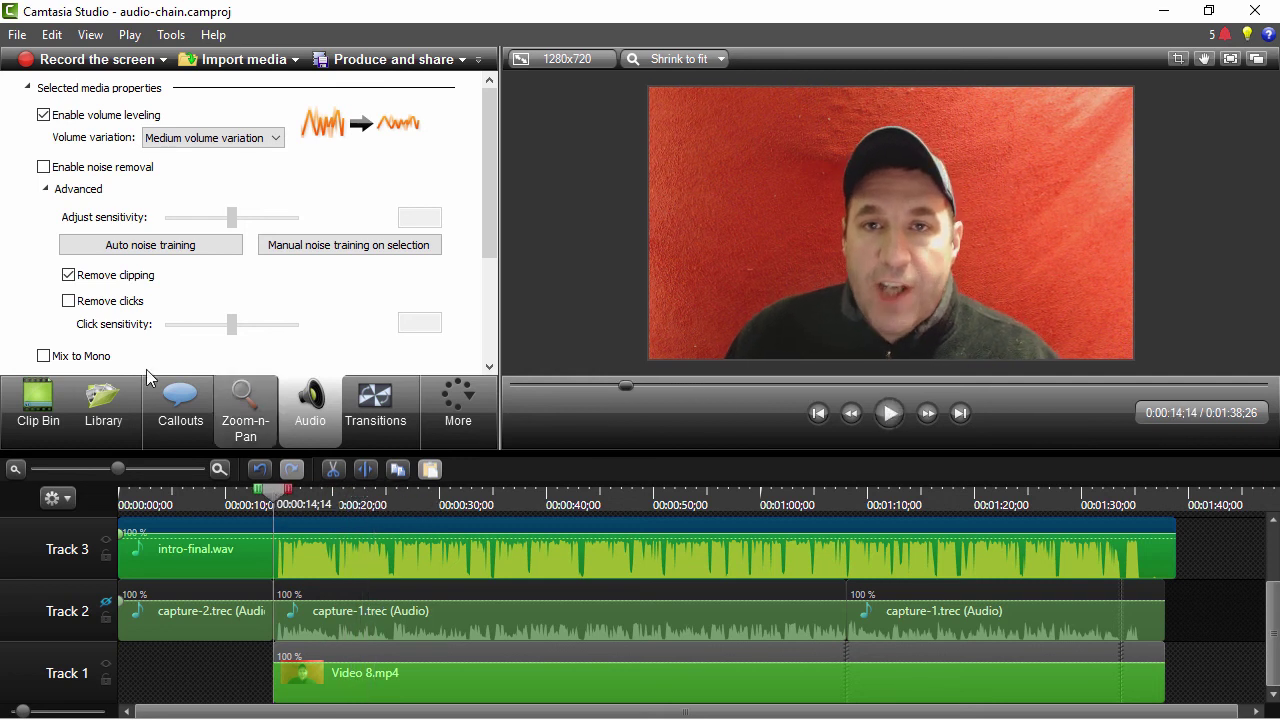
Set the volume variation of the intro-final.wav clip to High volume variation and play the speech
left_click(197, 138)
left_click(197, 151)
left_click(889, 413)
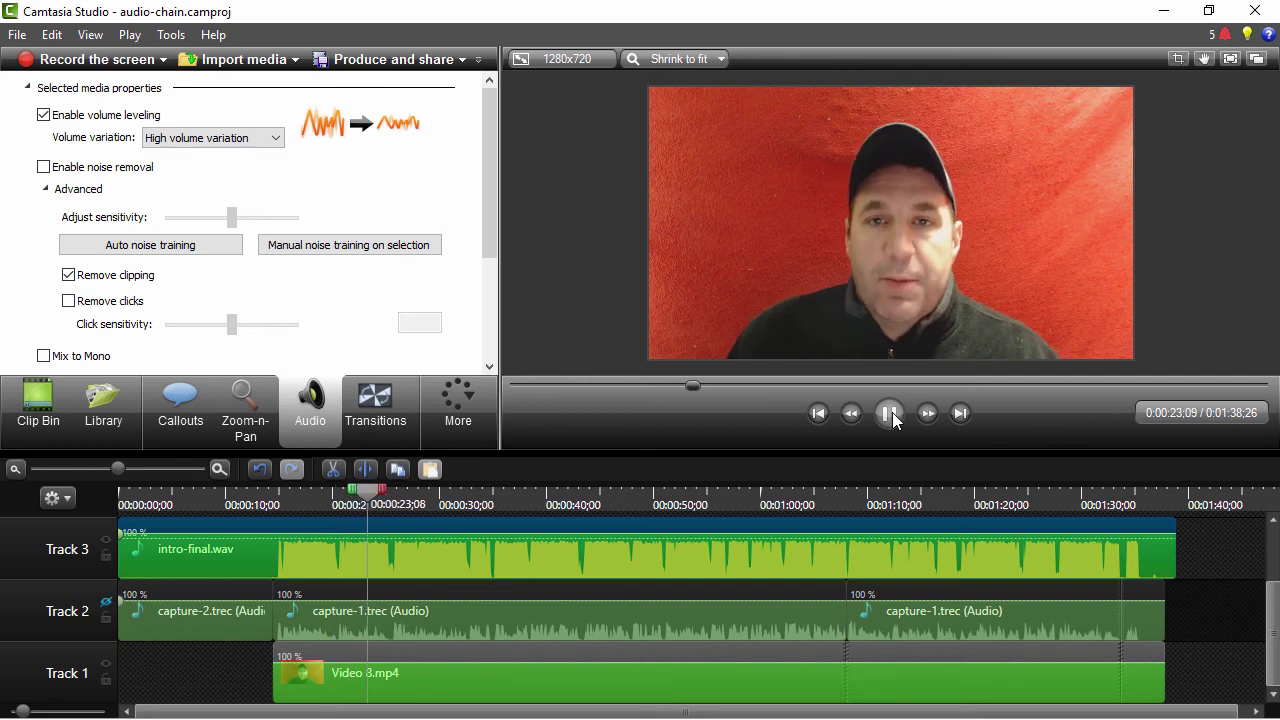
left_click(890, 414)
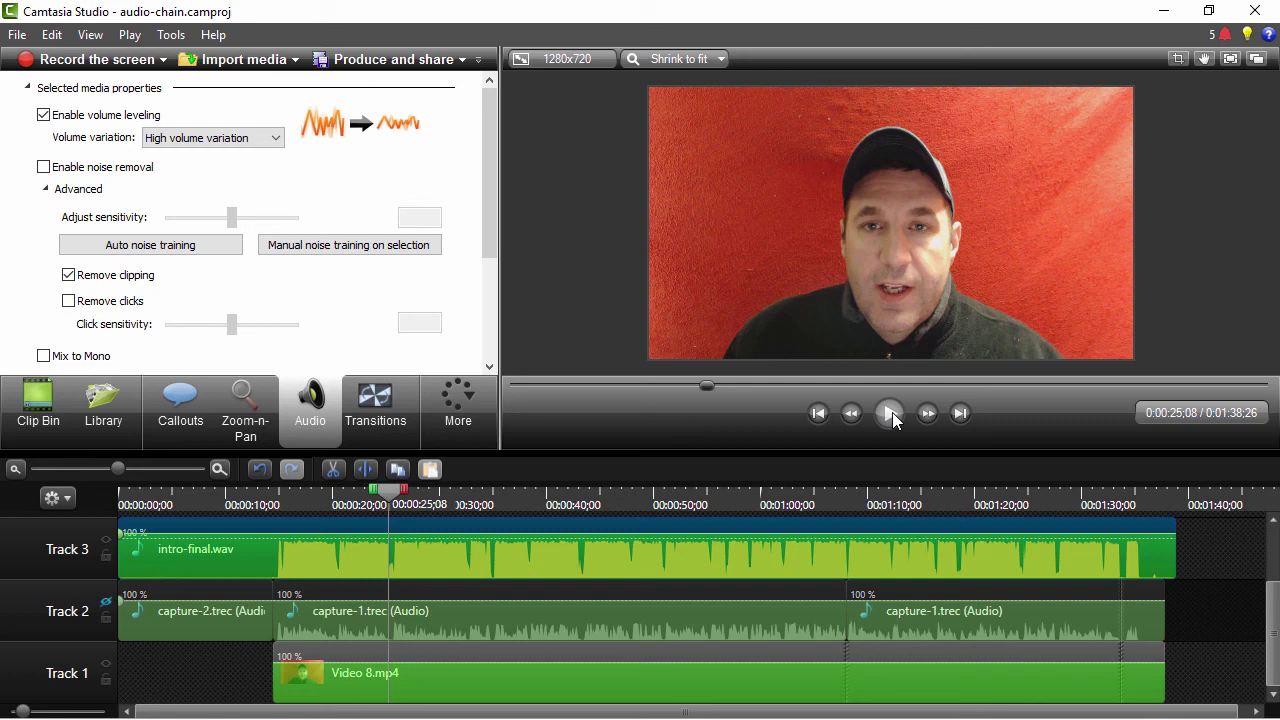
Set the volume variation of the intro-final.wav clip to Low volume variation and play the speech
left_click(213, 137)
left_click(230, 181)
left_click(890, 413)
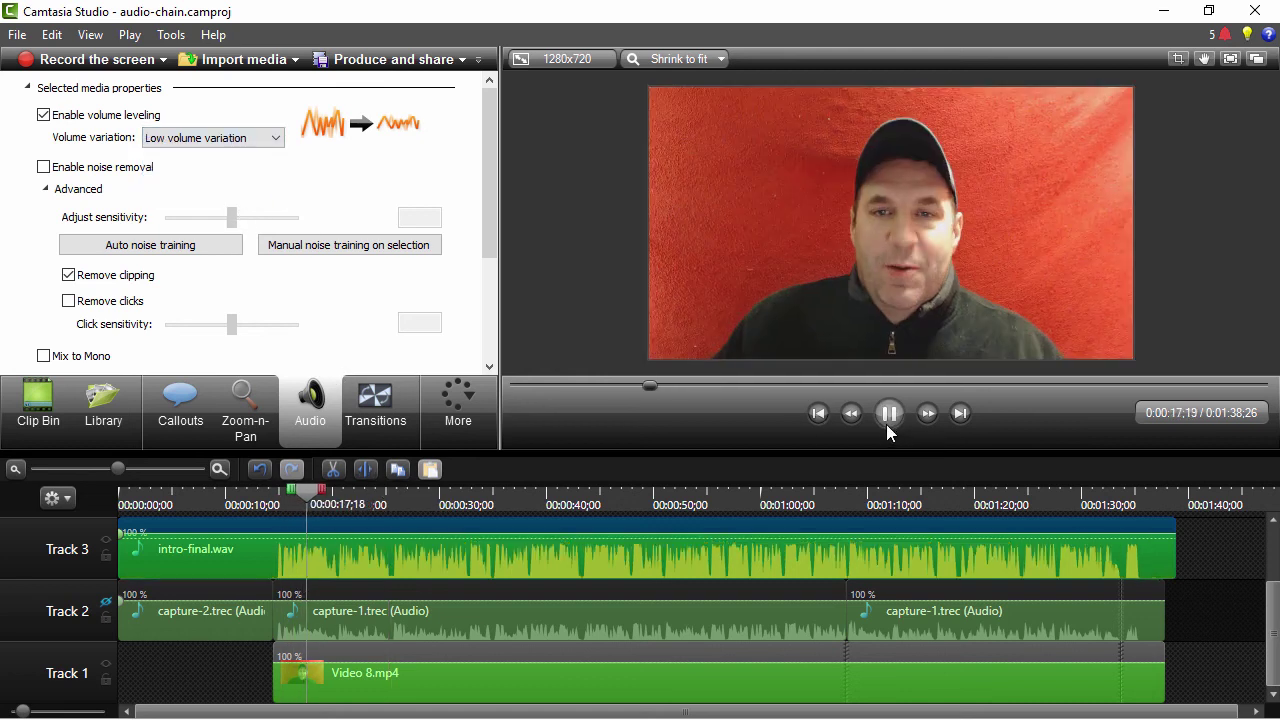
left_click(890, 413)
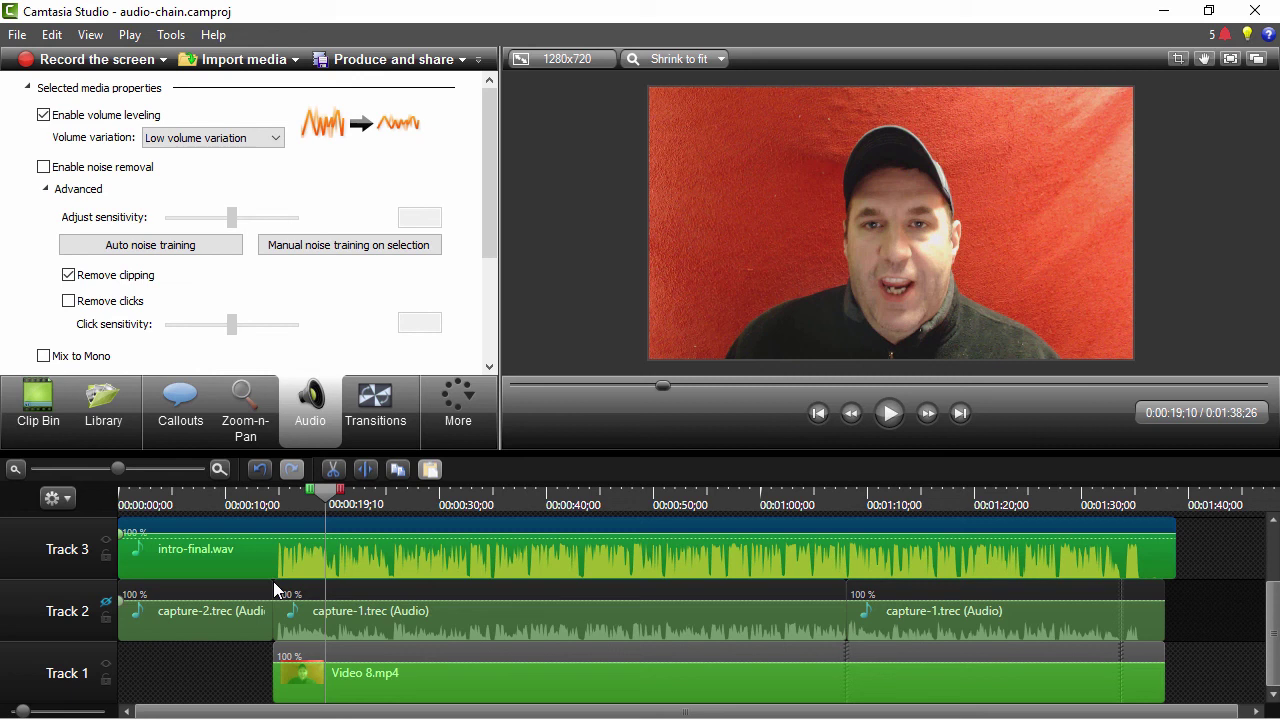
Select the short pause between words from about 20;10 to 20;19 and lower its volume on Track 3 to silence
left_click(392, 600)
key("ctrl+plus")
left_click_drag(806, 493, 827, 491)
left_click(890, 413)
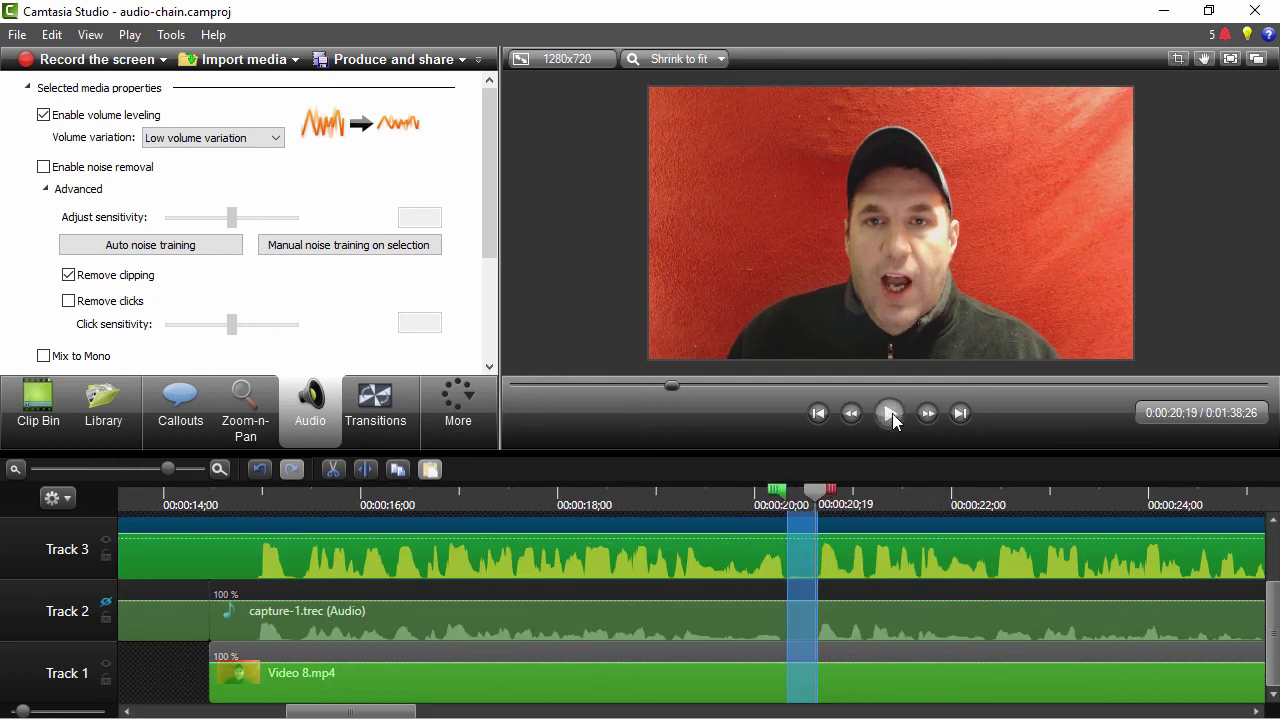
left_click_drag(800, 535, 811, 577)
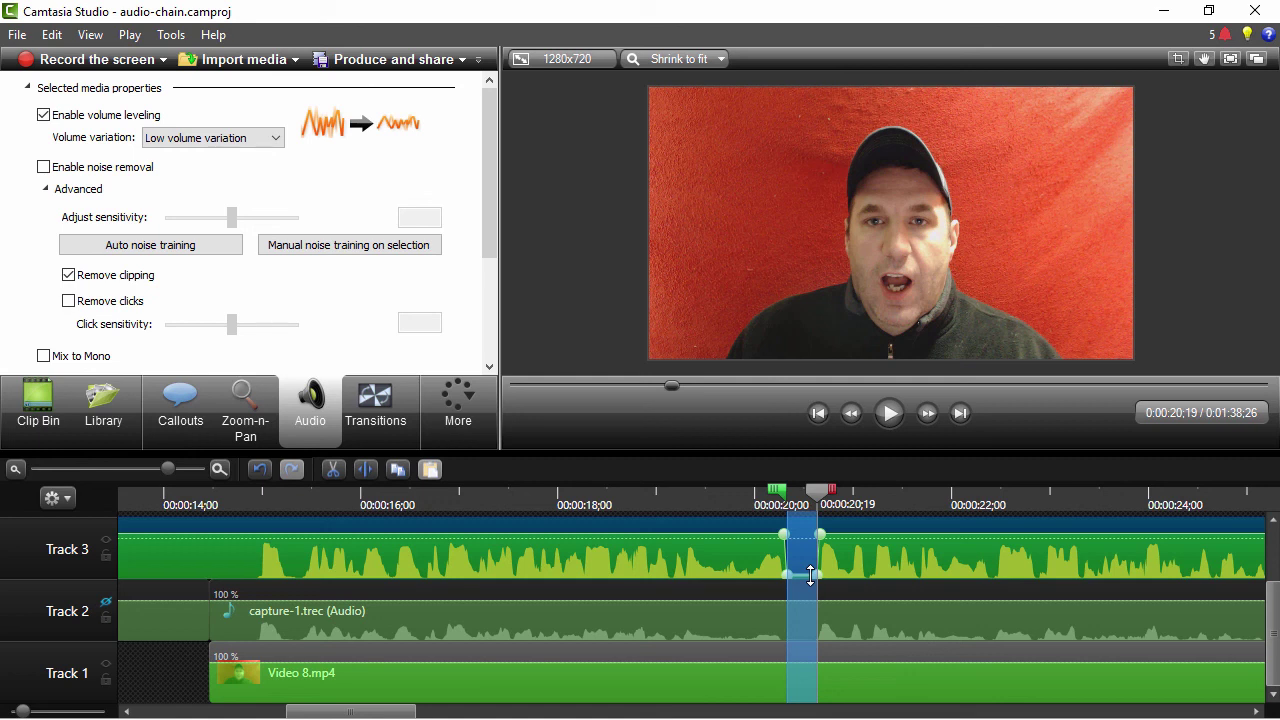
Play the speech across the silenced pause at about 20 seconds on the timeline, and stop just past it
left_click(812, 492)
key("space")
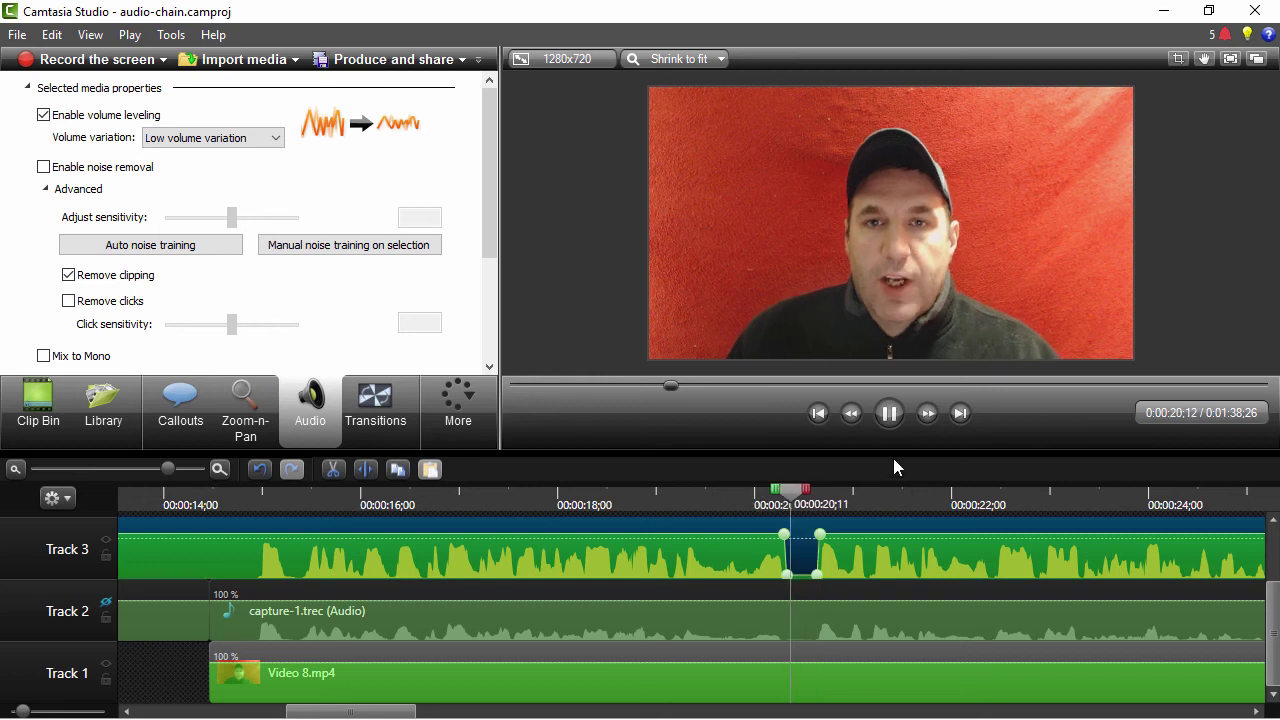
left_click(892, 414)
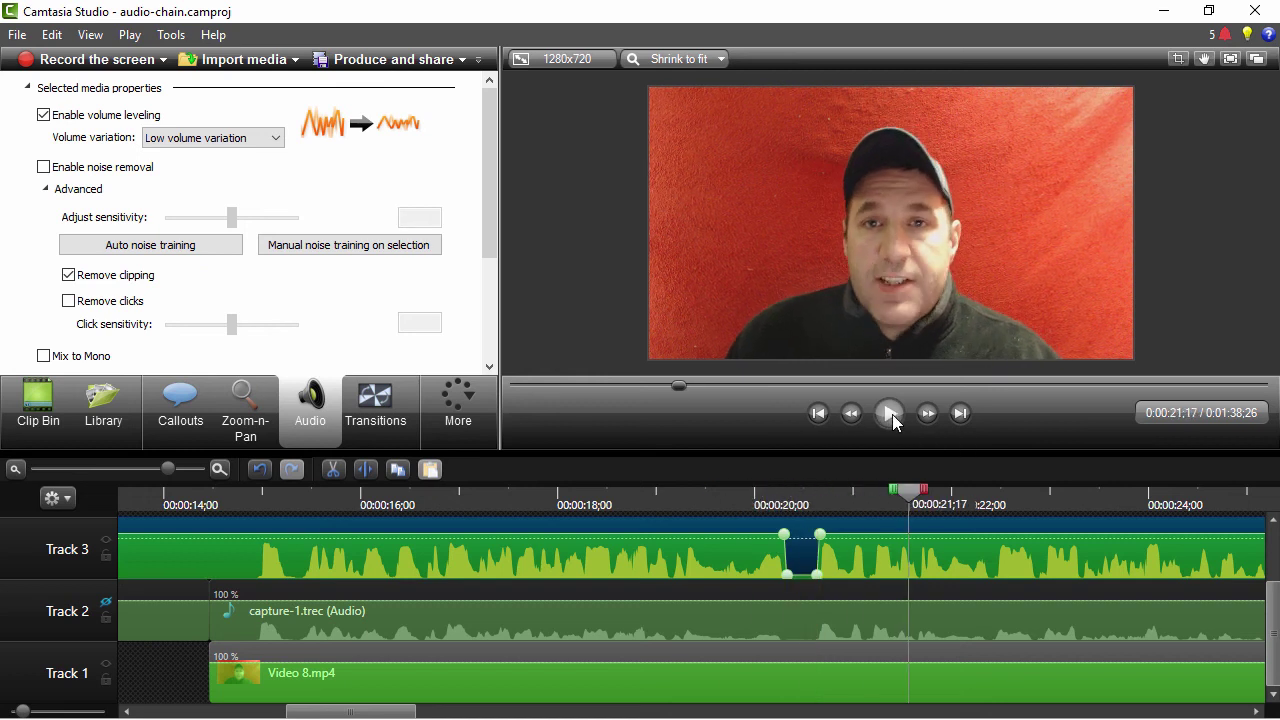